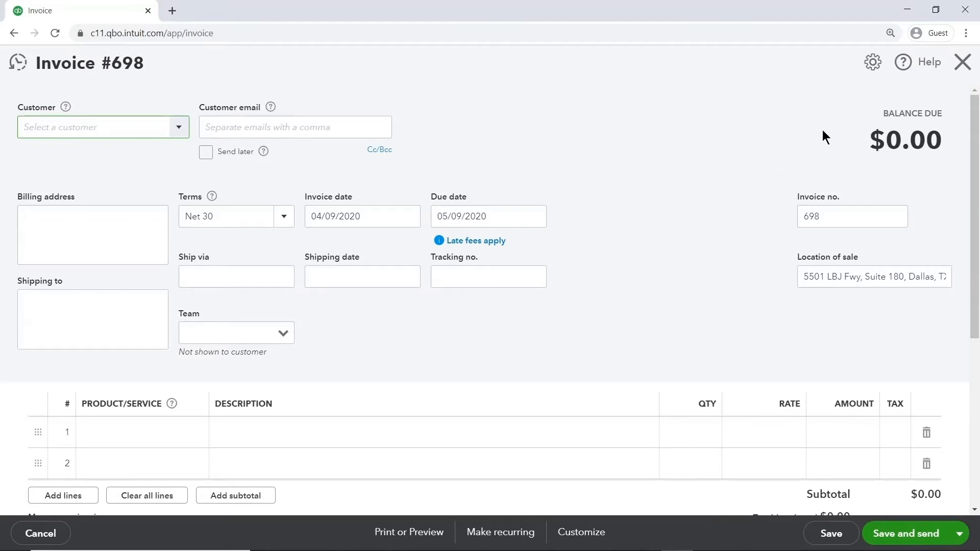
Close the invoice and set the customer label to Clients in the advanced account settings, saving the change.
left_click(962, 62)
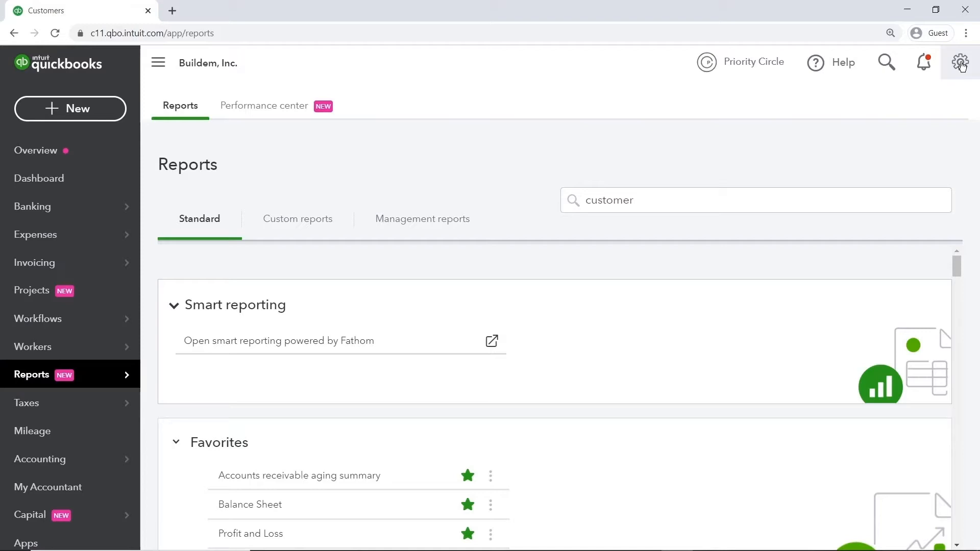
left_click(960, 63)
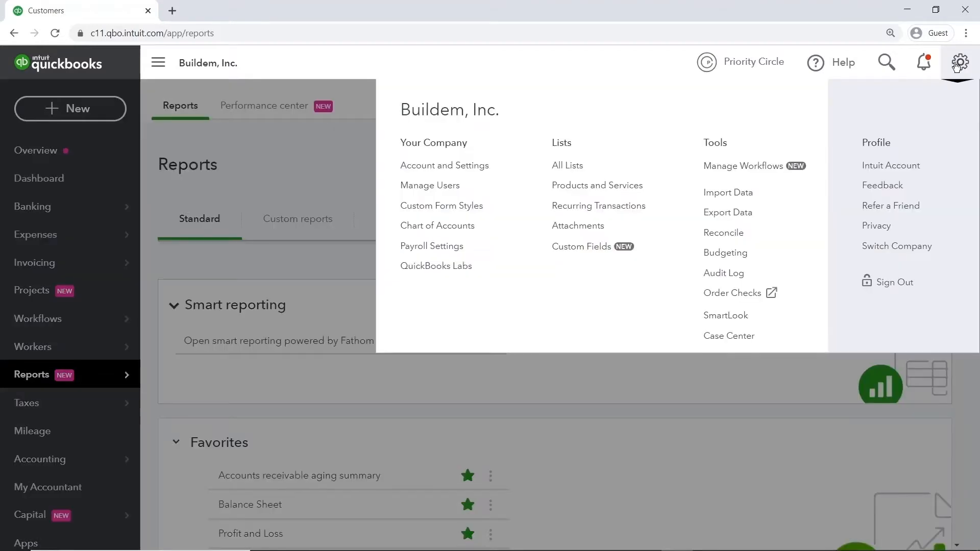
left_click(493, 168)
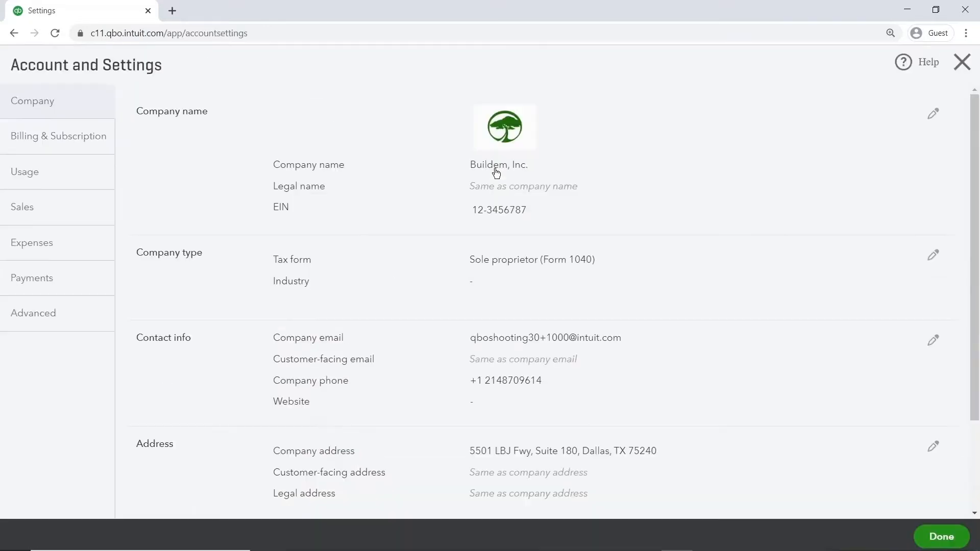
left_click(61, 313)
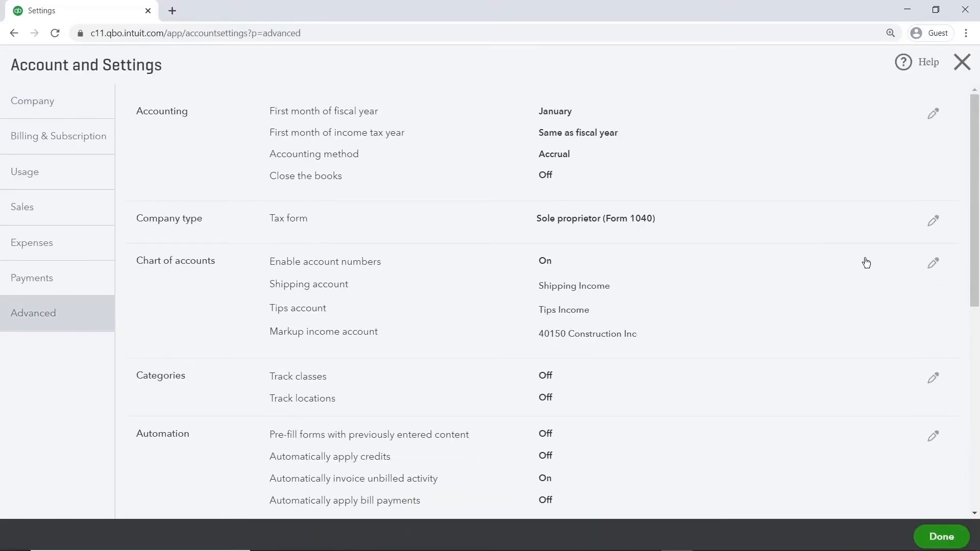
left_click_drag(974, 248, 976, 462)
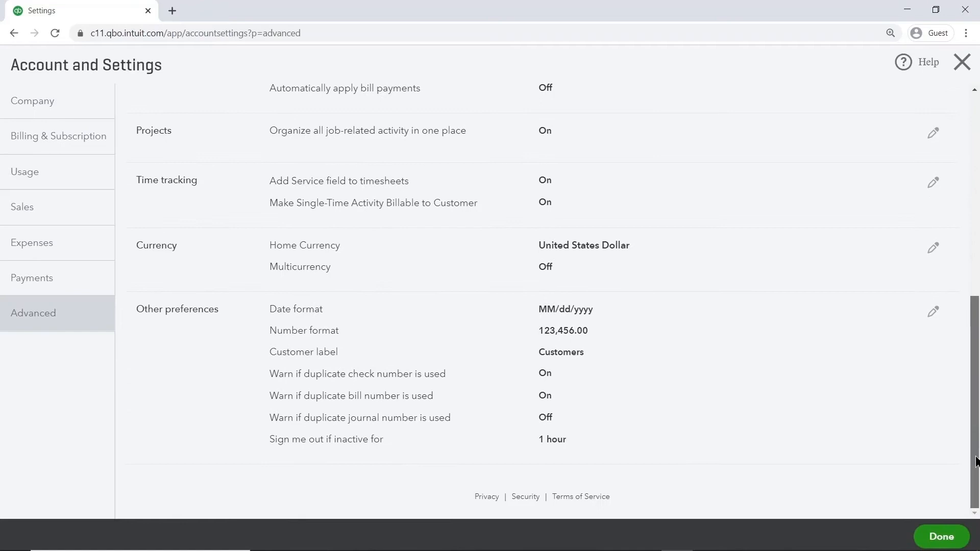
left_click(652, 435)
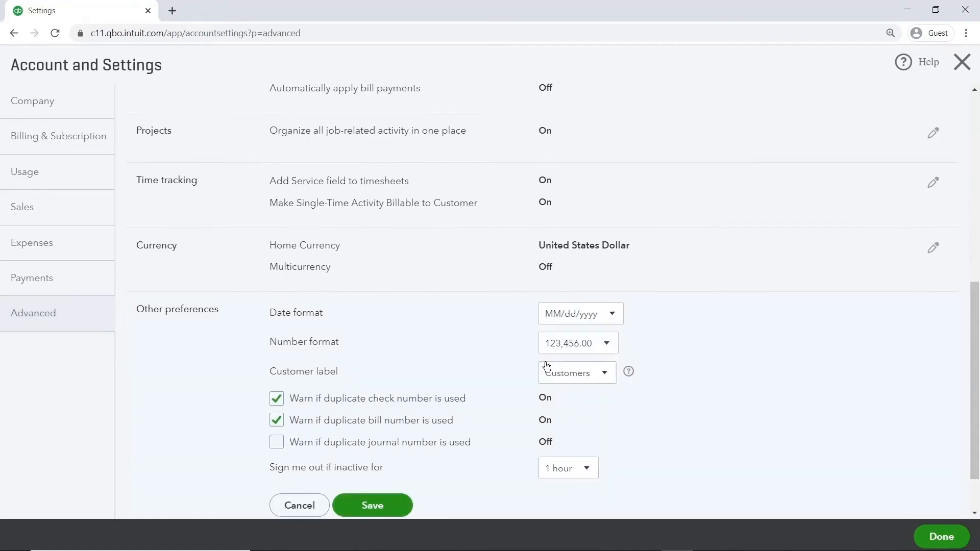
left_click(612, 379)
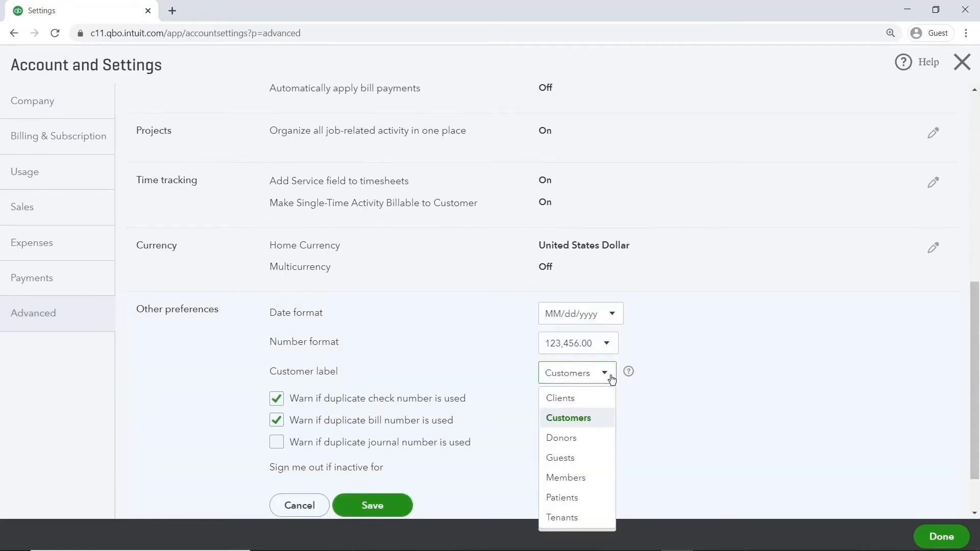
left_click(573, 399)
left_click(373, 506)
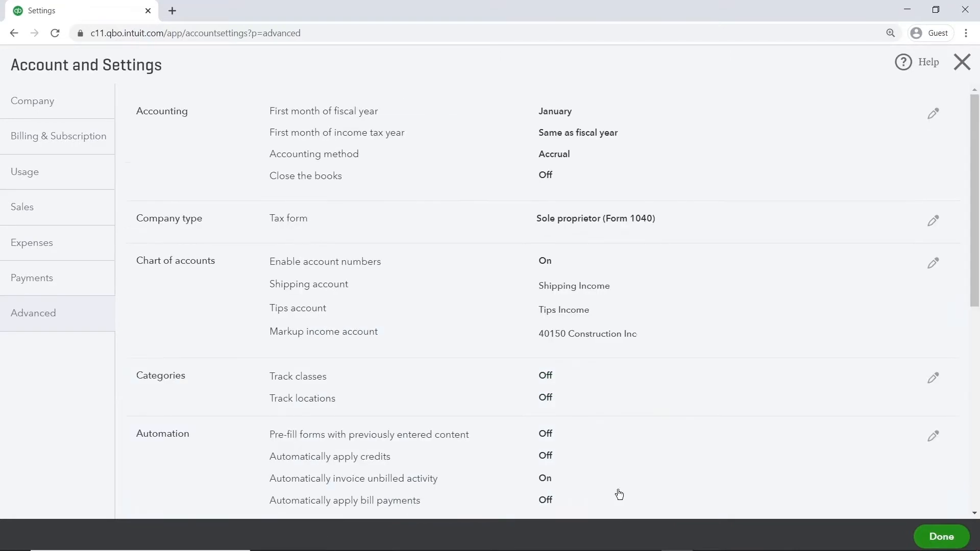
left_click(941, 537)
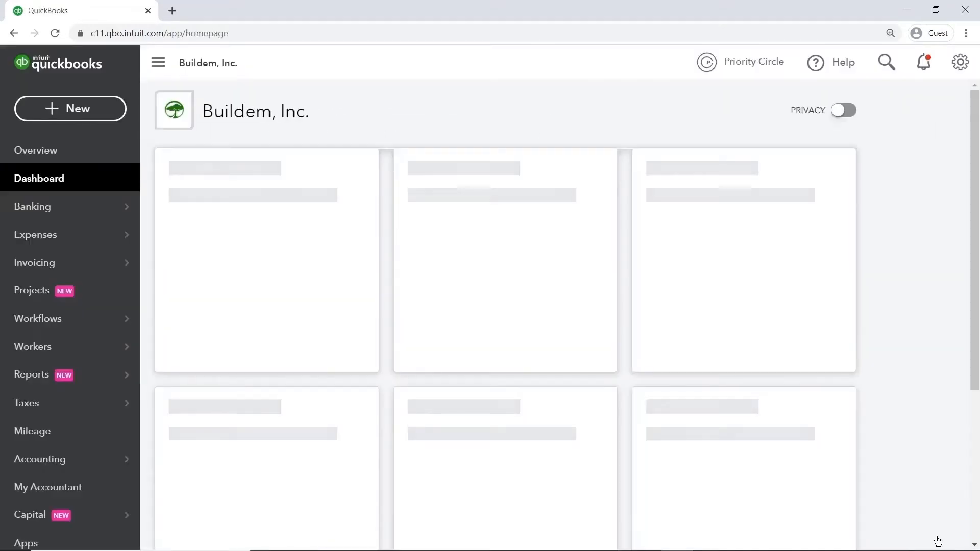
Search the reports by name for "customer" and for "client".
left_click(113, 377)
left_click(706, 201)
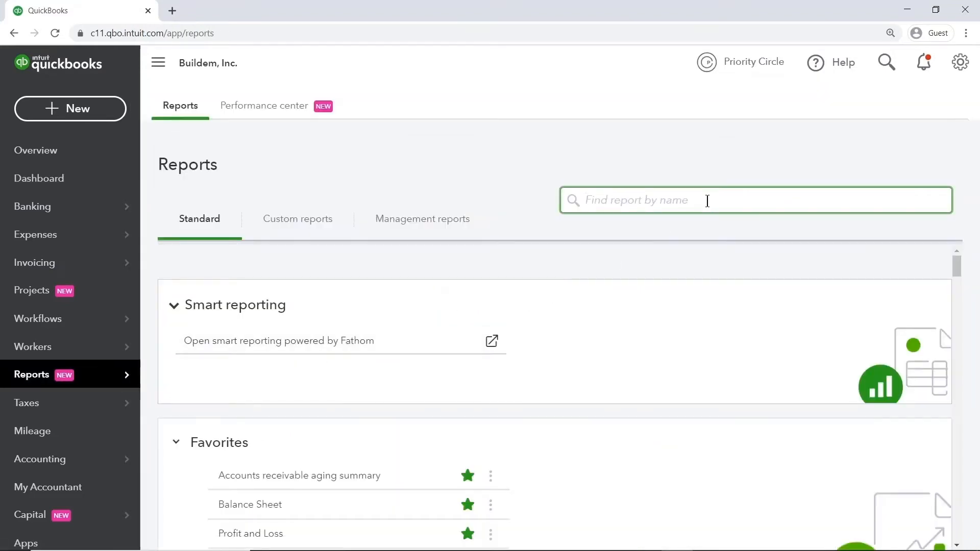
type("customer")
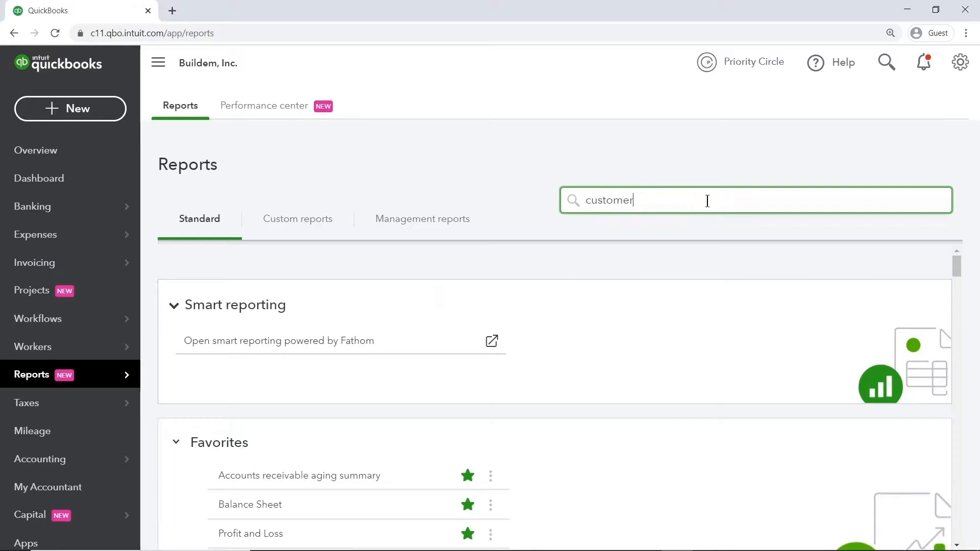
left_click_drag(708, 201, 584, 209)
type("client")
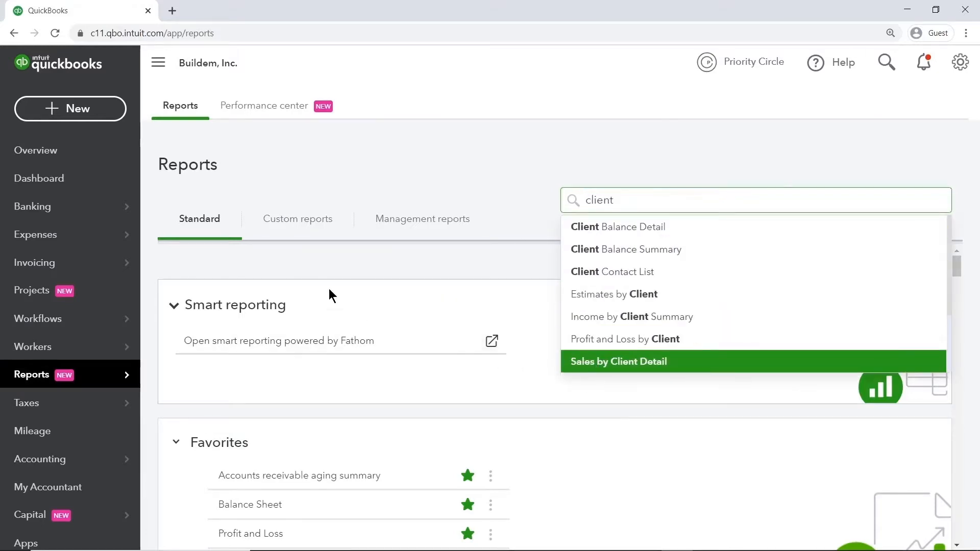
Open a new blank invoice to check its client field labels, and close it without entering anything.
left_click(70, 108)
left_click(76, 194)
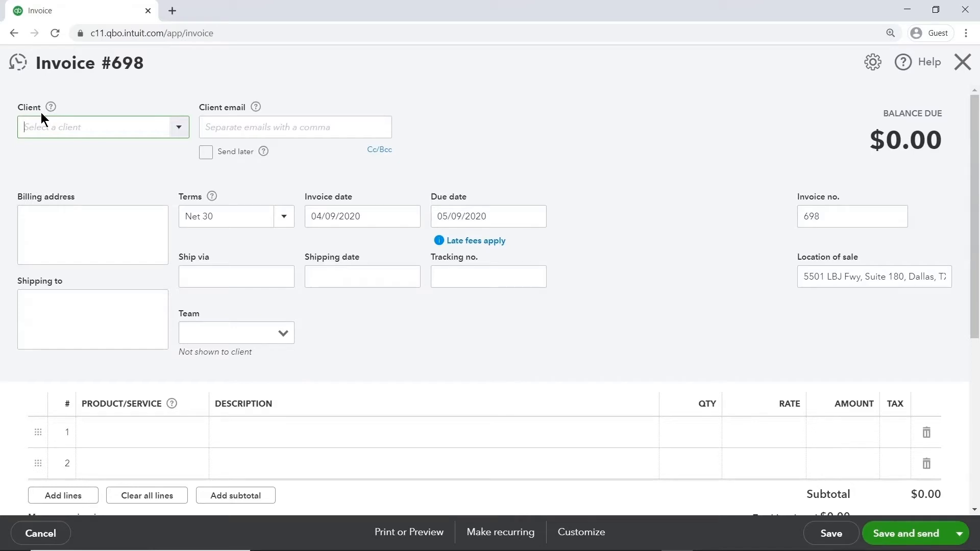
left_click(963, 62)
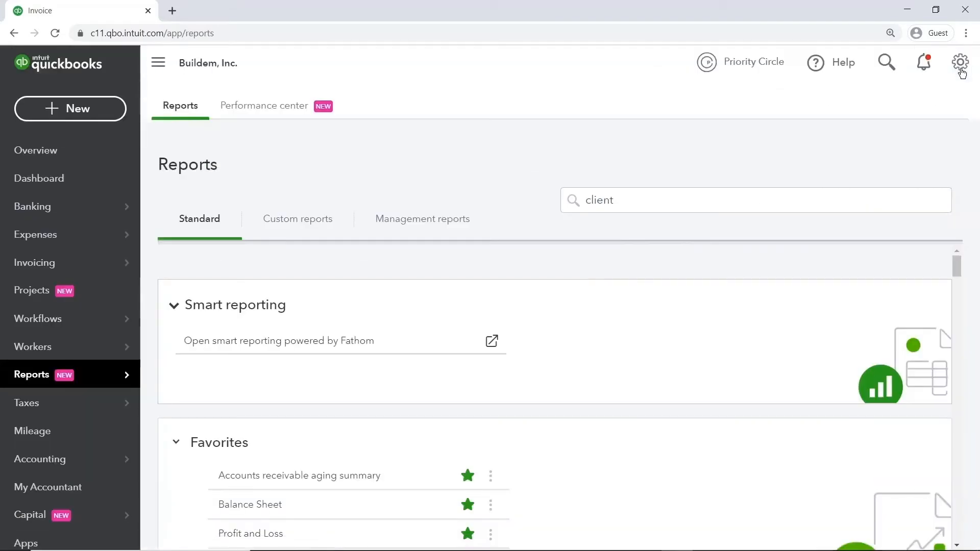
Start a transaction info custom field named Sales Rep with the type Drop-down list.
left_click(79, 179)
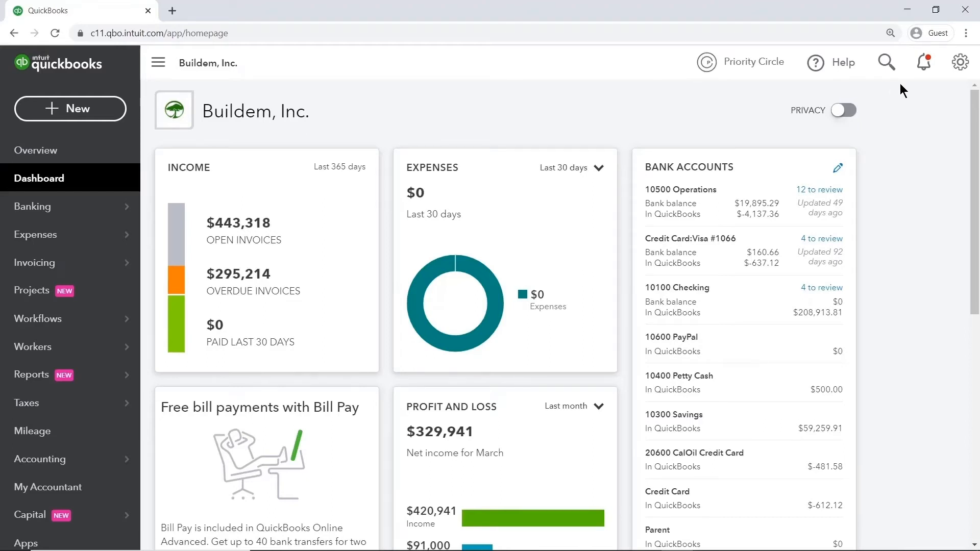
left_click(960, 62)
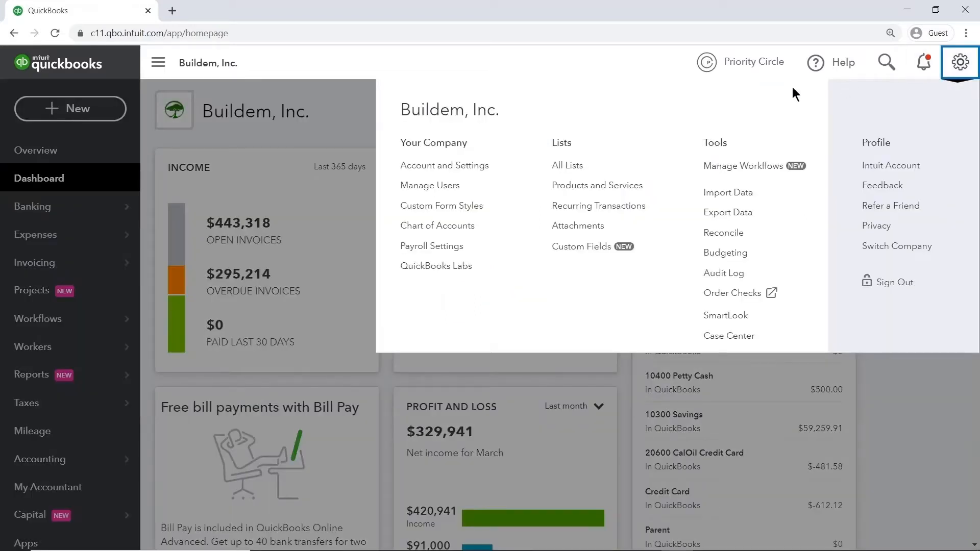
left_click(613, 247)
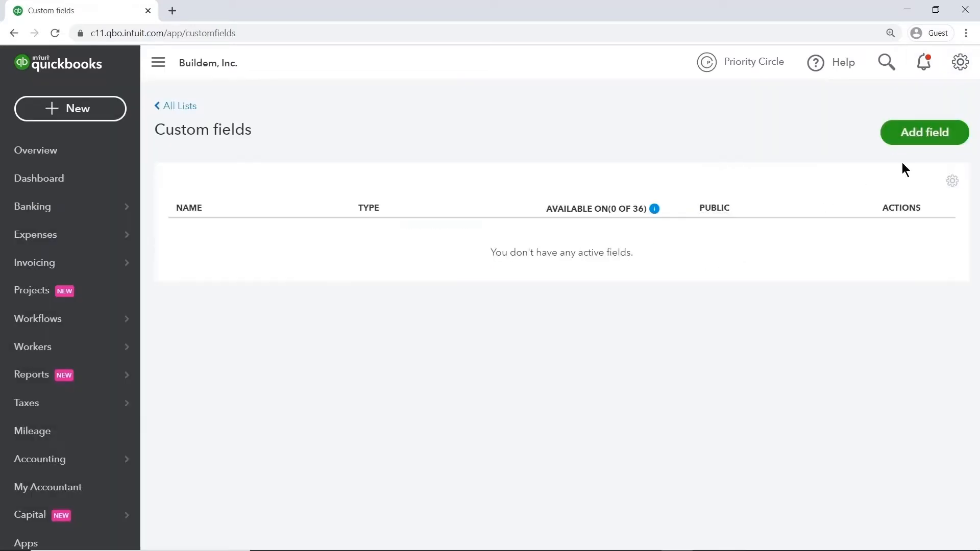
left_click(933, 139)
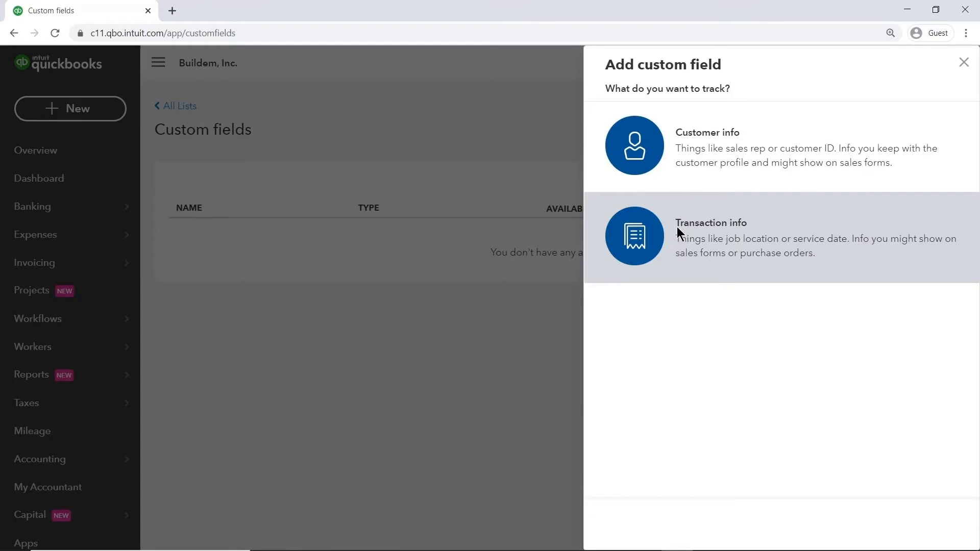
left_click(677, 226)
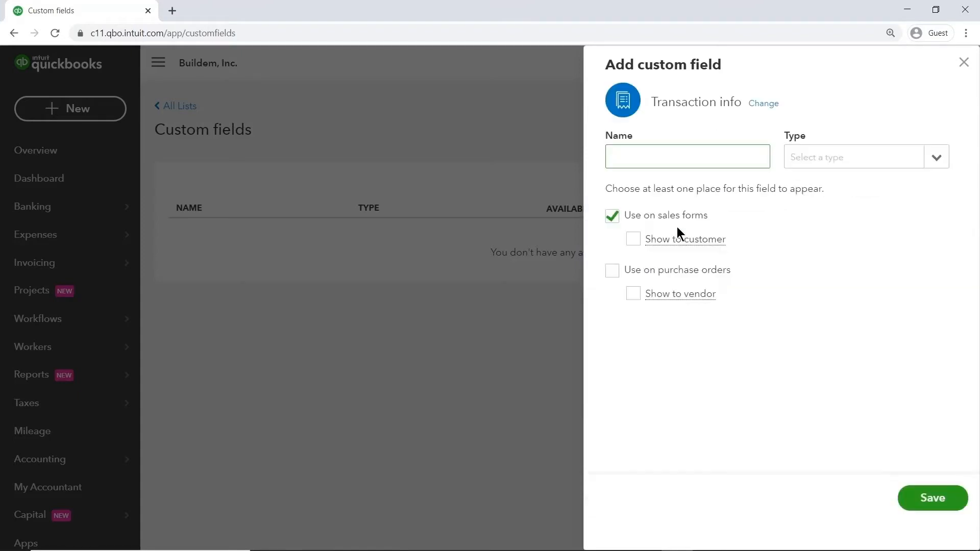
type("Sales Rep")
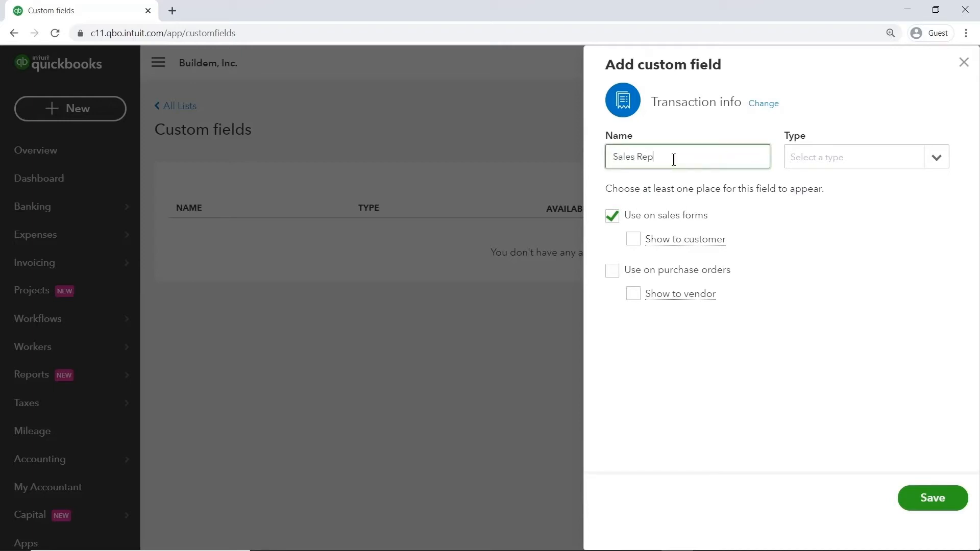
key("Tab")
left_click(925, 168)
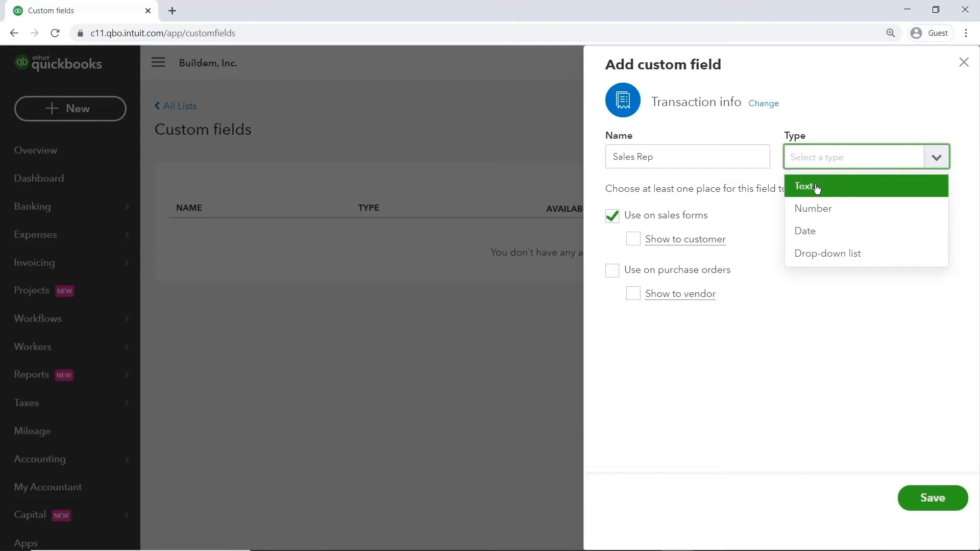
left_click(868, 255)
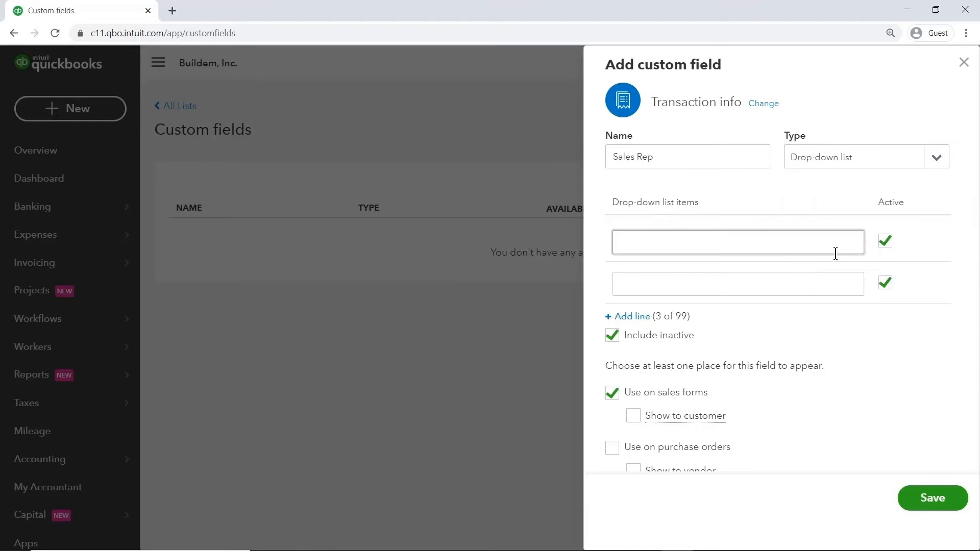
Enter the two sales representatives' first names as the drop-down list items and save the custom field.
left_click(686, 240)
type("David")
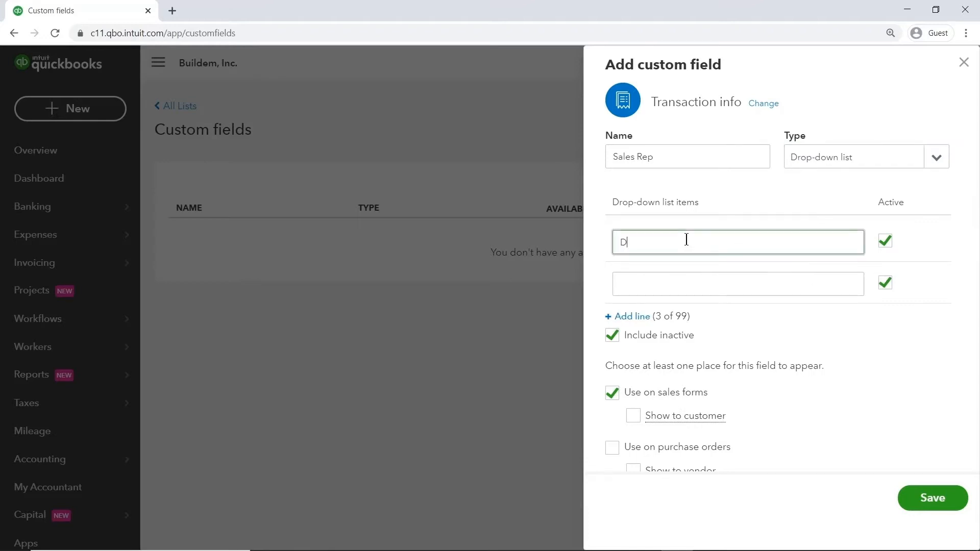
left_click(680, 285)
type("Trevor")
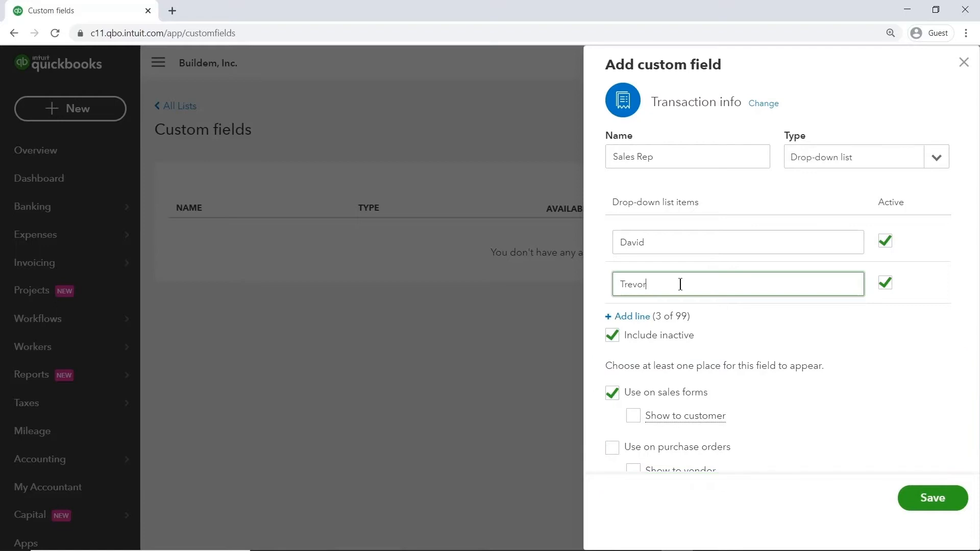
left_click(933, 498)
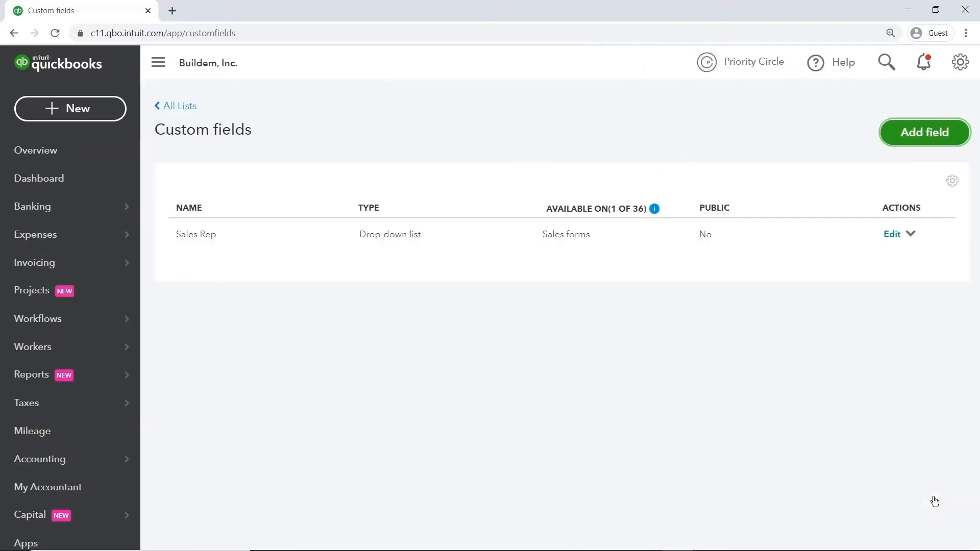
Create a new sales receipt for the customer Gevelber Photography.
left_click(97, 180)
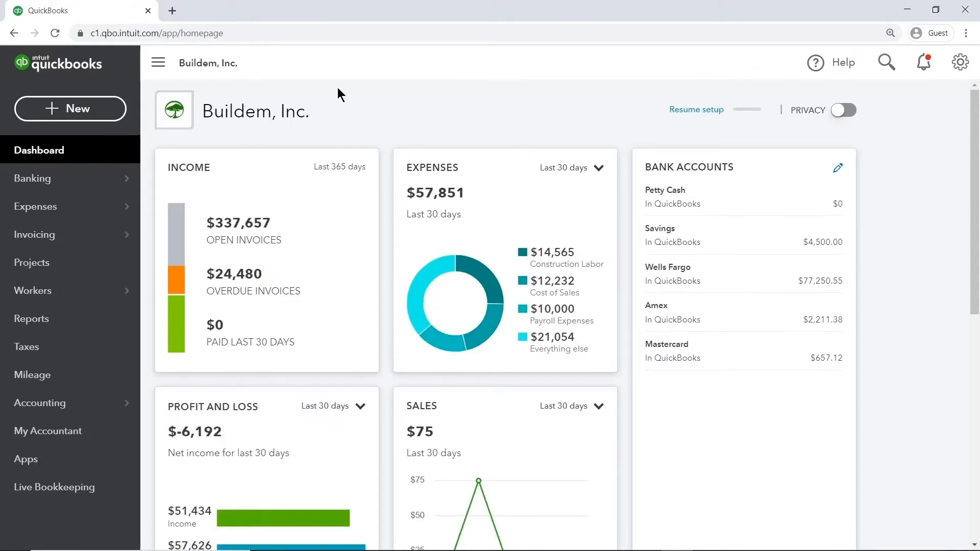
left_click(109, 115)
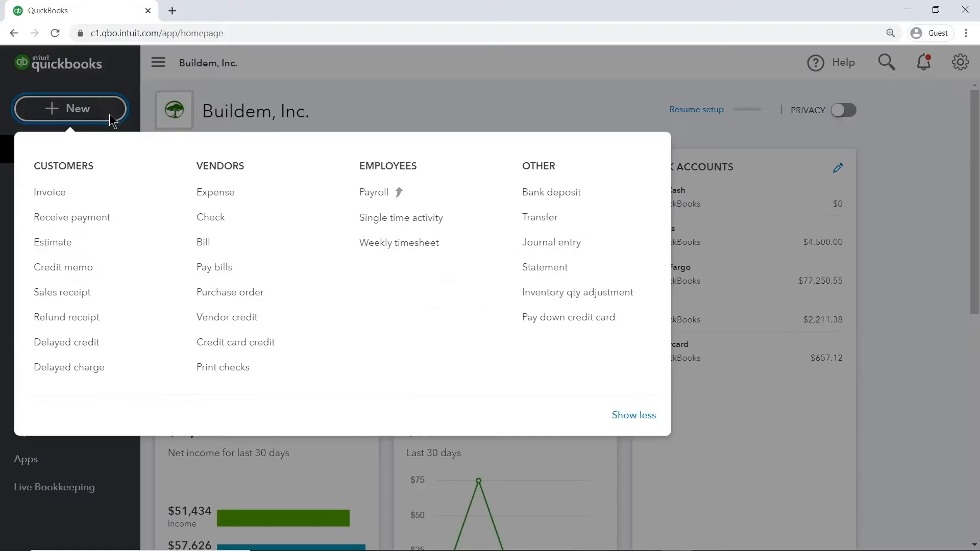
left_click(115, 303)
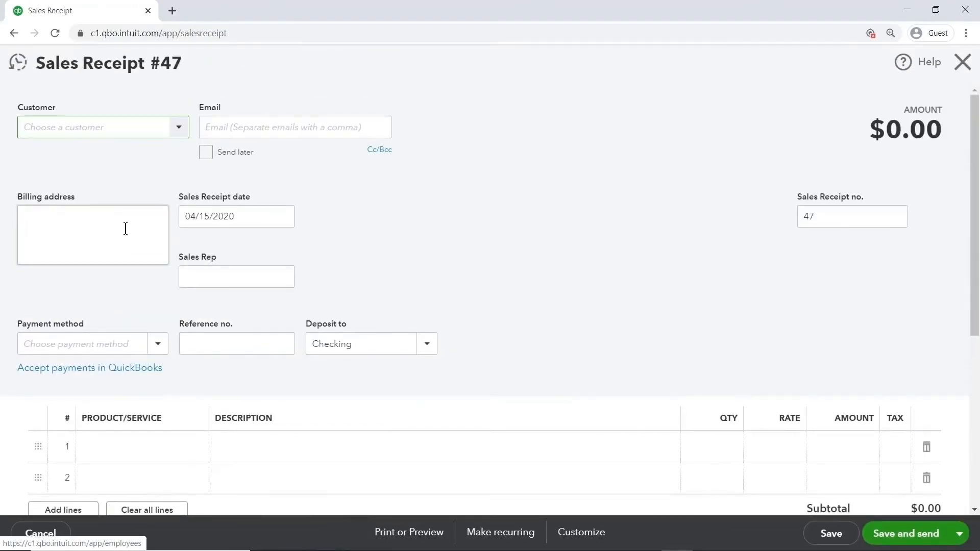
left_click(138, 127)
type("gev")
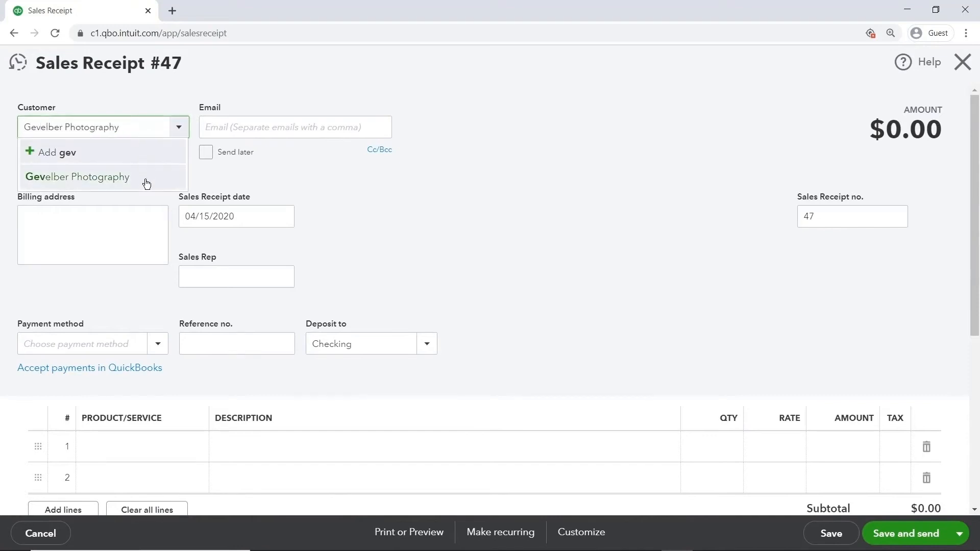
left_click(145, 180)
Set the sales receipt's payment method to Visa and its deposit account to Undeposited Funds.
left_click_drag(247, 216, 179, 221)
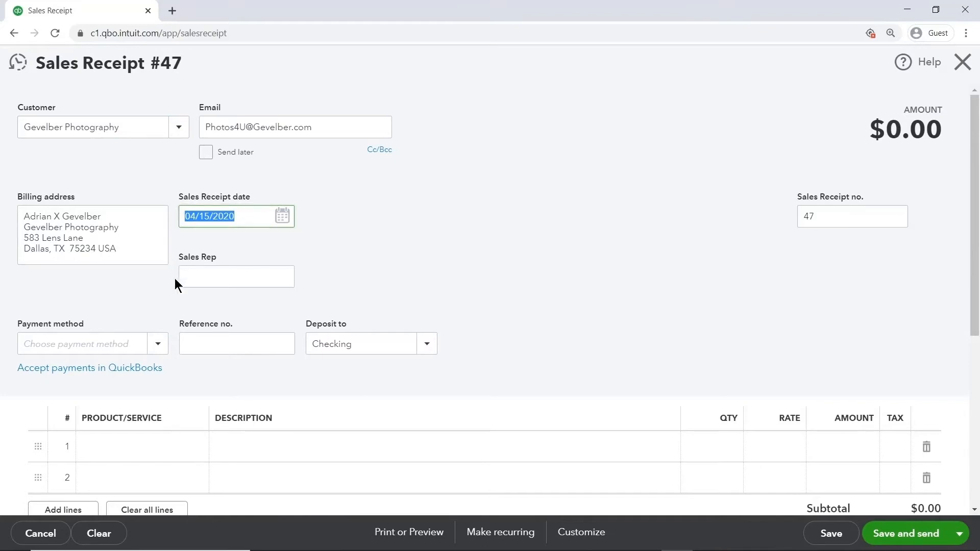
left_click(159, 339)
left_click_drag(163, 274, 164, 321)
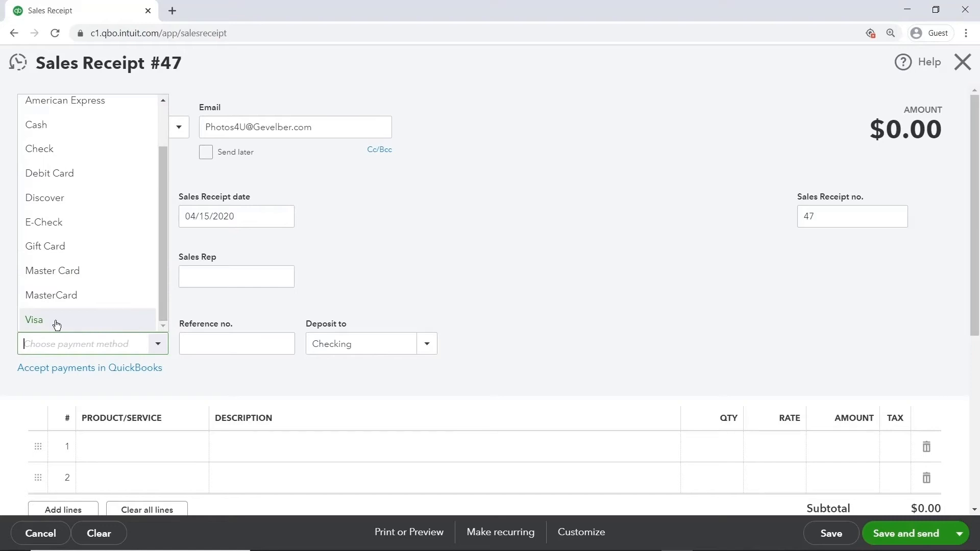
left_click(77, 321)
left_click(428, 343)
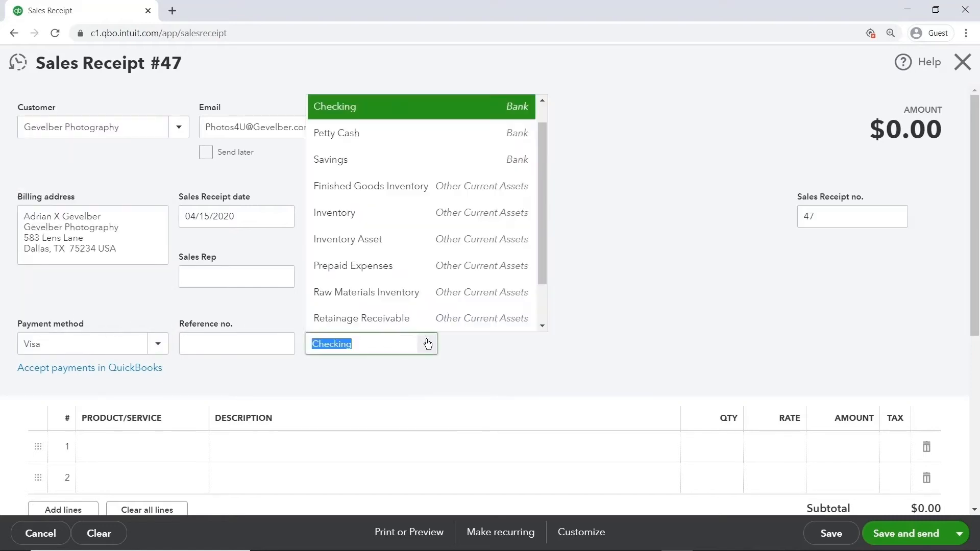
left_click_drag(541, 231, 544, 268)
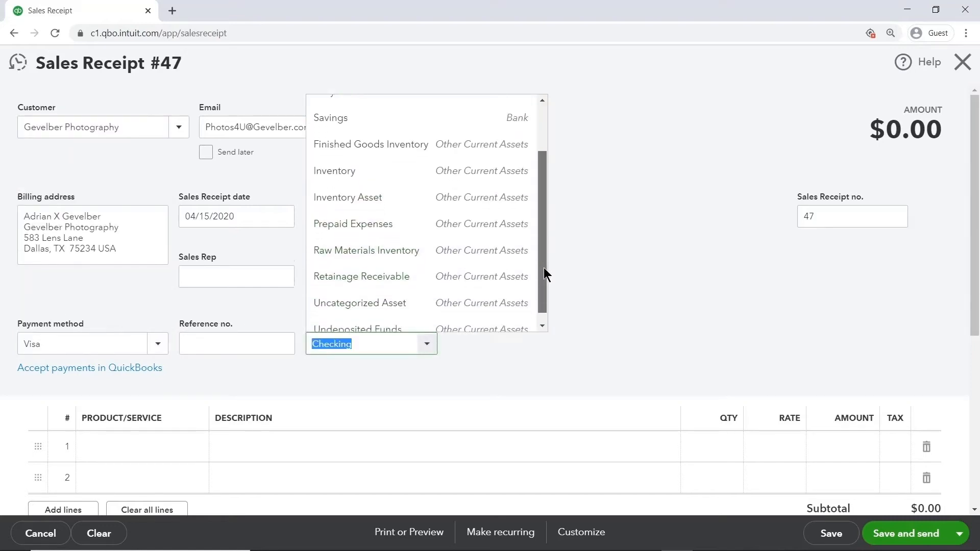
left_click(410, 319)
Add the product Pump with a quantity of 2 on the sales receipt's first line.
left_click(174, 452)
type("Pump")
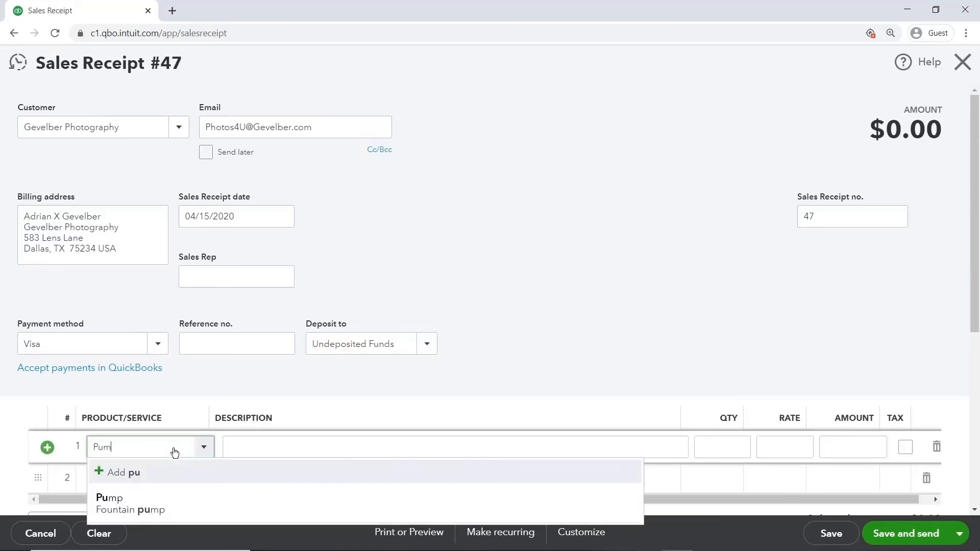
left_click(184, 501)
left_click(715, 451)
type("2")
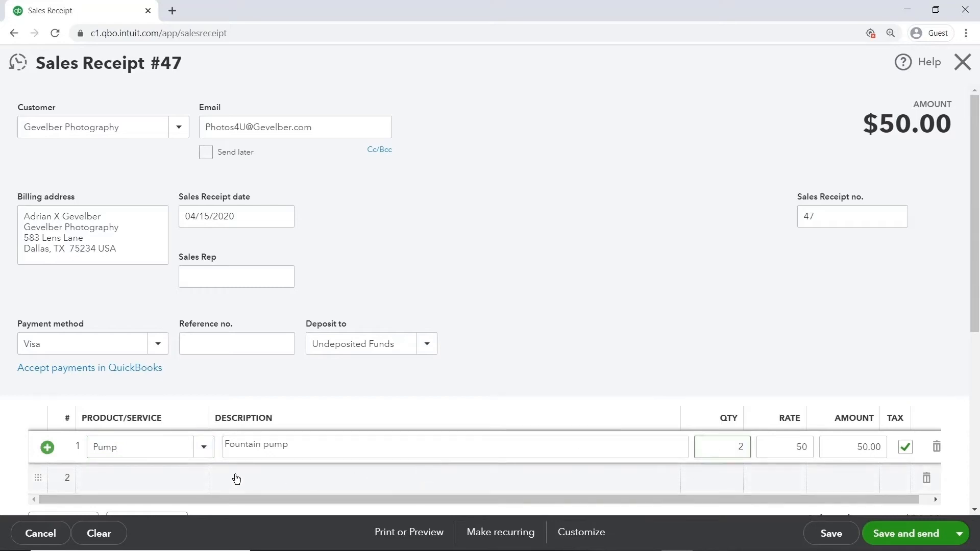
Add the product Rock Fountain on the sales receipt's second line.
left_click(170, 477)
type("Rock Fountain")
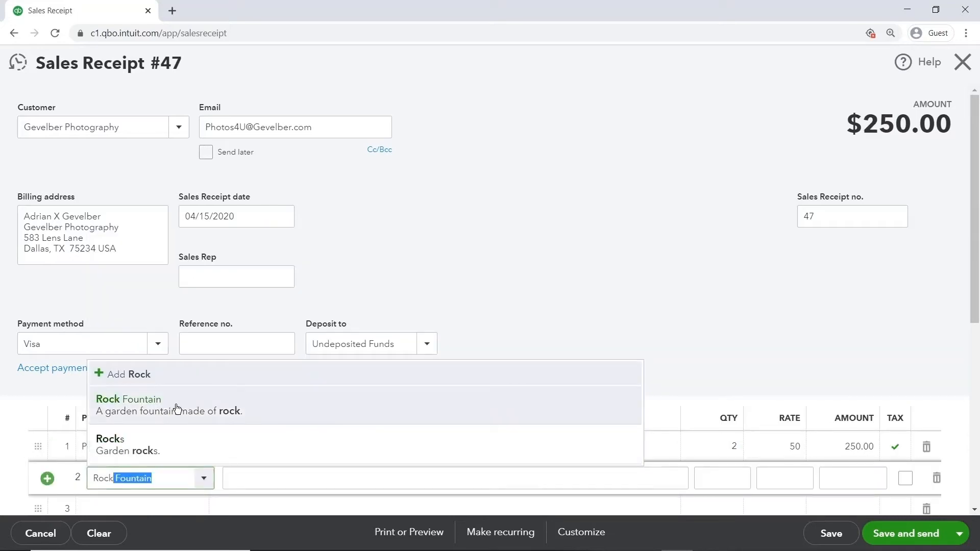
left_click(174, 406)
Enter the first sales representative's first name as Sales Rep, then save the receipt and start a new one.
left_click(251, 278)
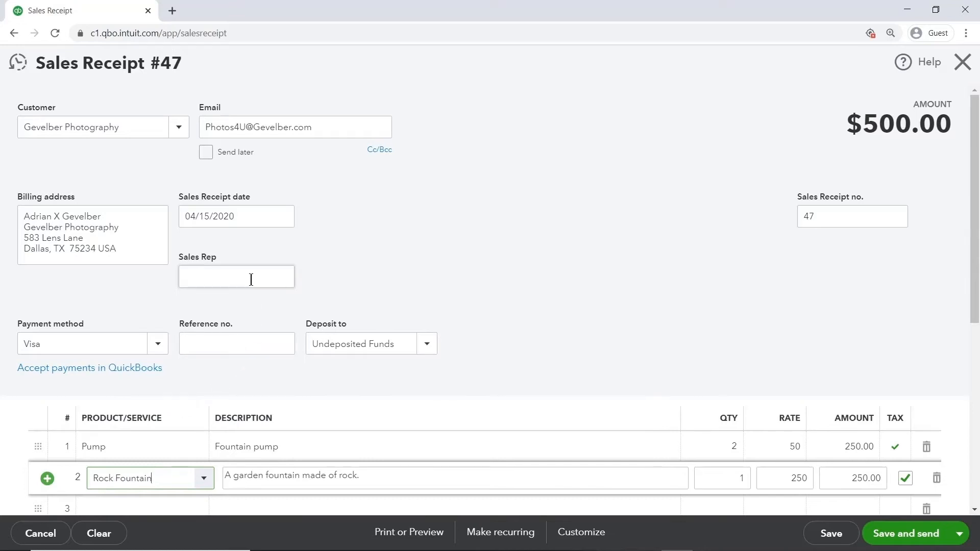
type("David")
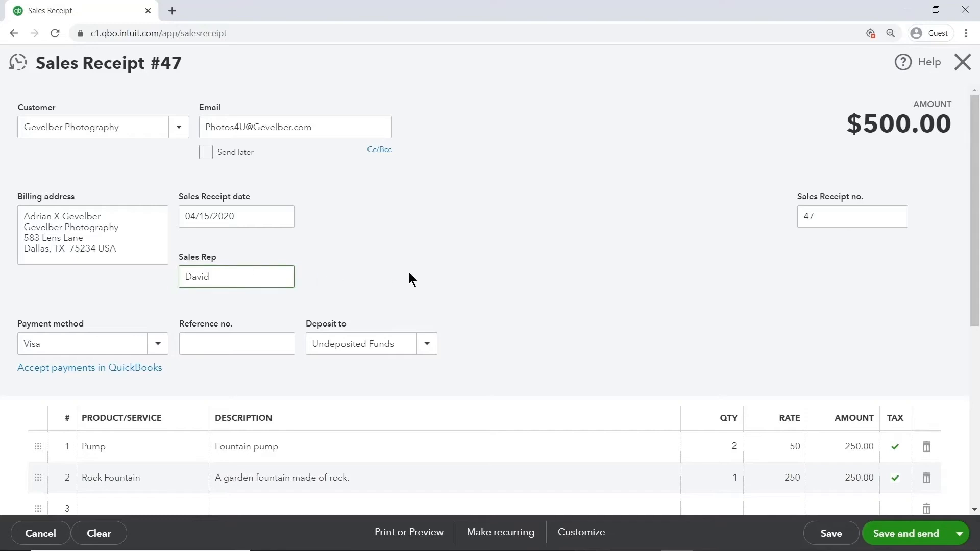
left_click(960, 534)
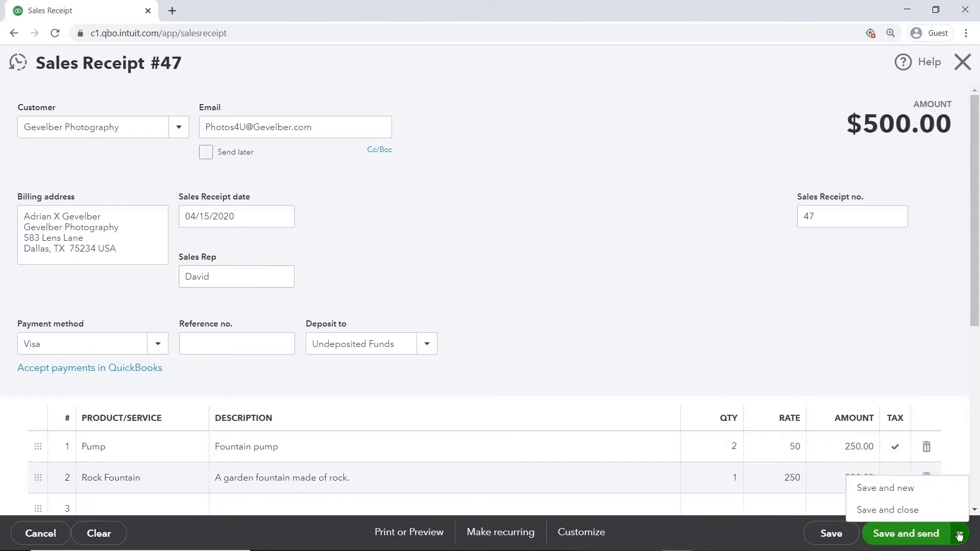
left_click(923, 489)
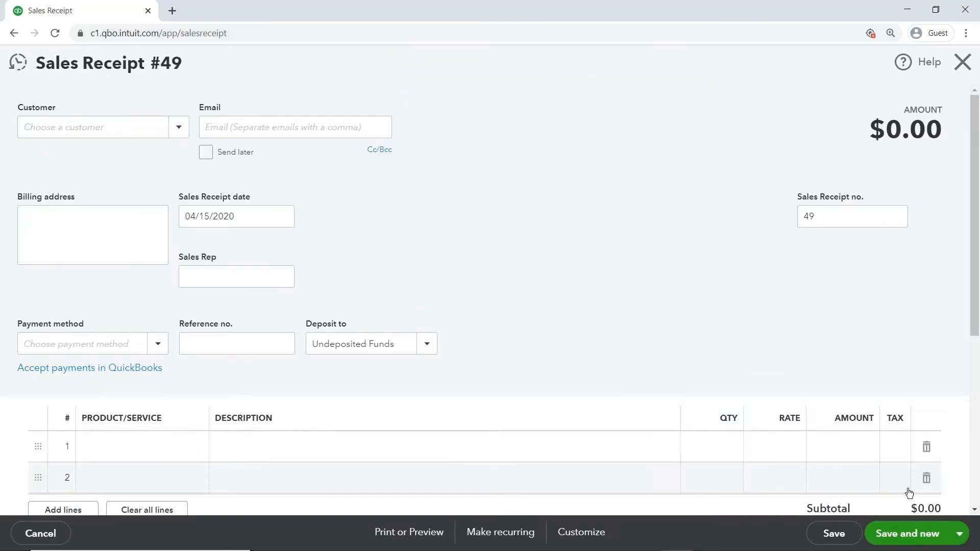
Set the new sales receipt's customer to Duke's Basketball Camp and payment method to Visa, keeping Undeposited Funds as the deposit account.
left_click(139, 127)
type("duk")
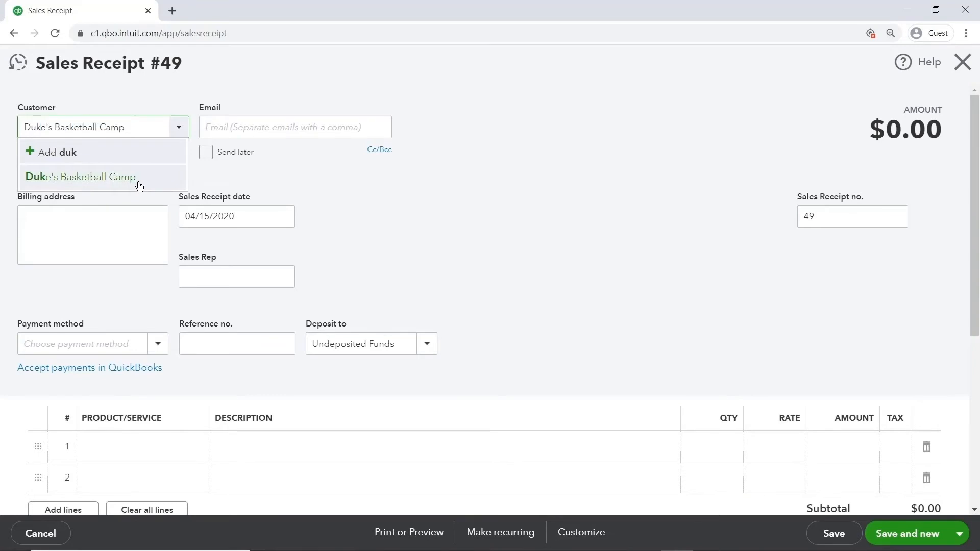
left_click(139, 179)
left_click(148, 343)
scroll(148, 306, "down", 2)
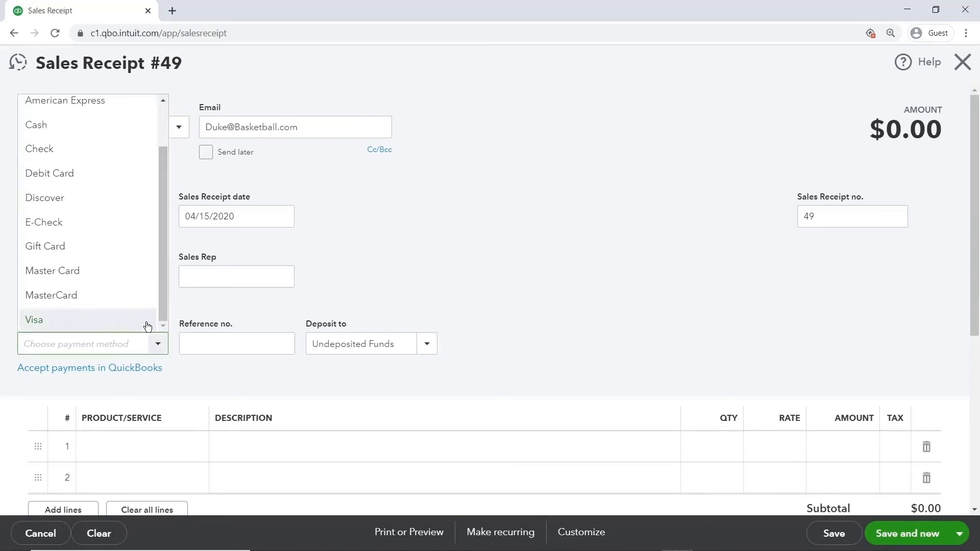
left_click(148, 325)
left_click(404, 342)
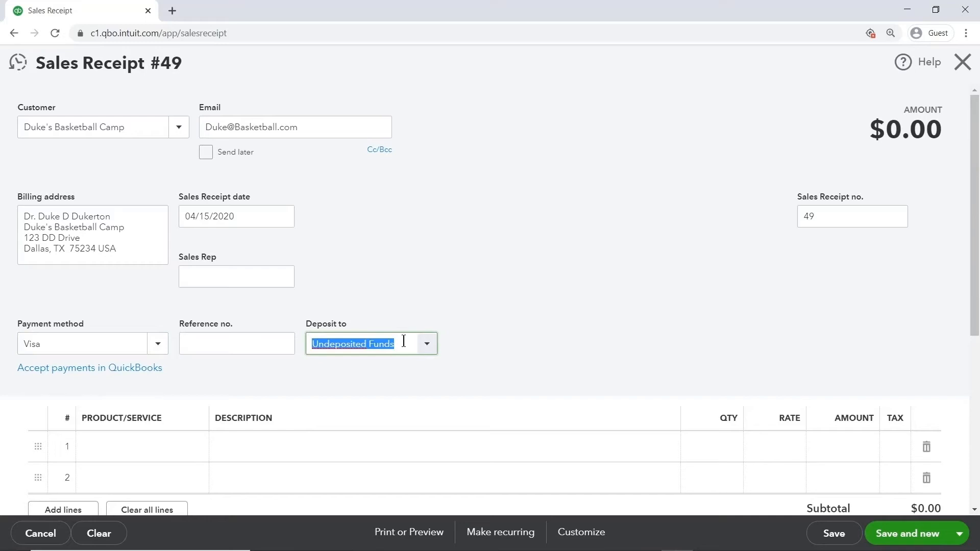
Add the product Sprinkler Head with a quantity of 3 on the first line.
left_click(175, 449)
type("Sprinkler Head")
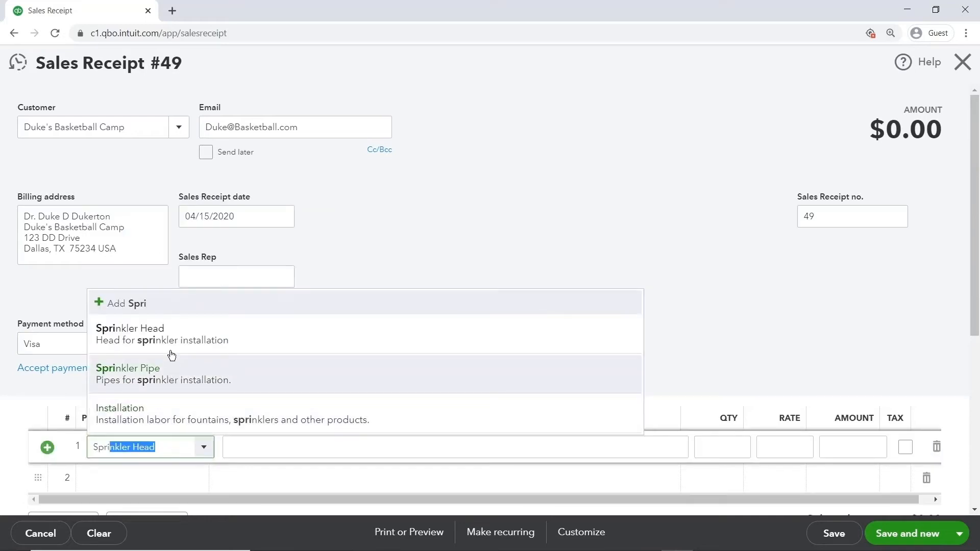
left_click(171, 341)
left_click(702, 447)
type("3")
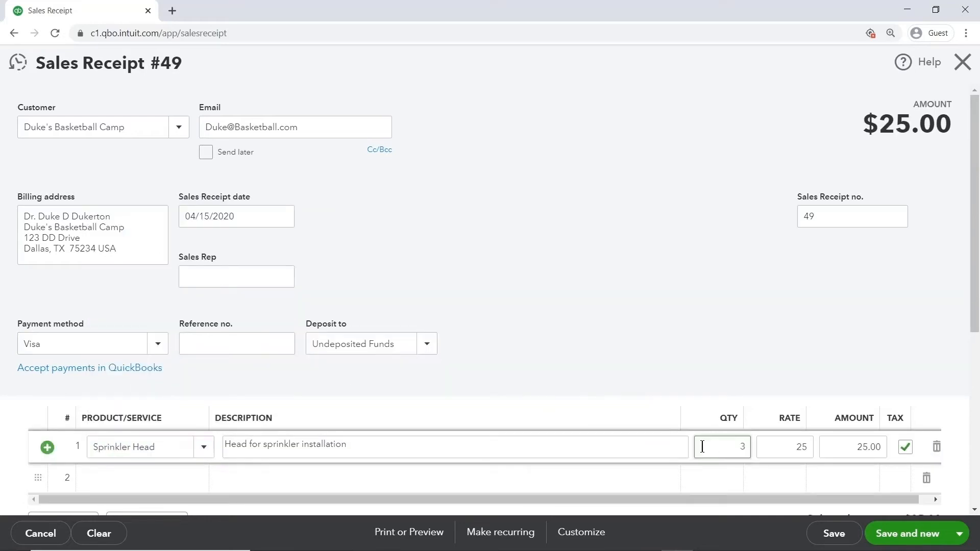
Add the product Sprinkler Pipe with a quantity of 10 on the second line.
left_click(179, 478)
type("sprin")
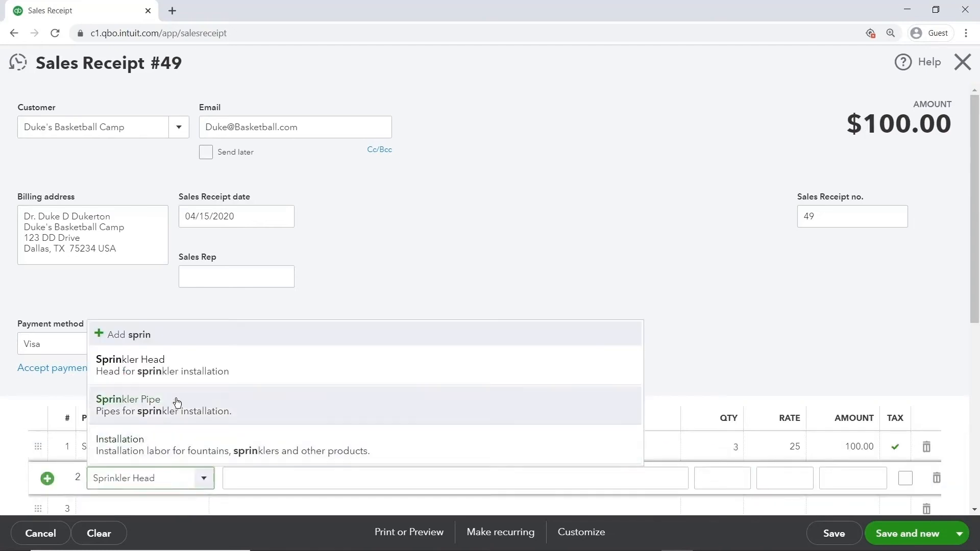
left_click(177, 403)
left_click(719, 478)
type("10")
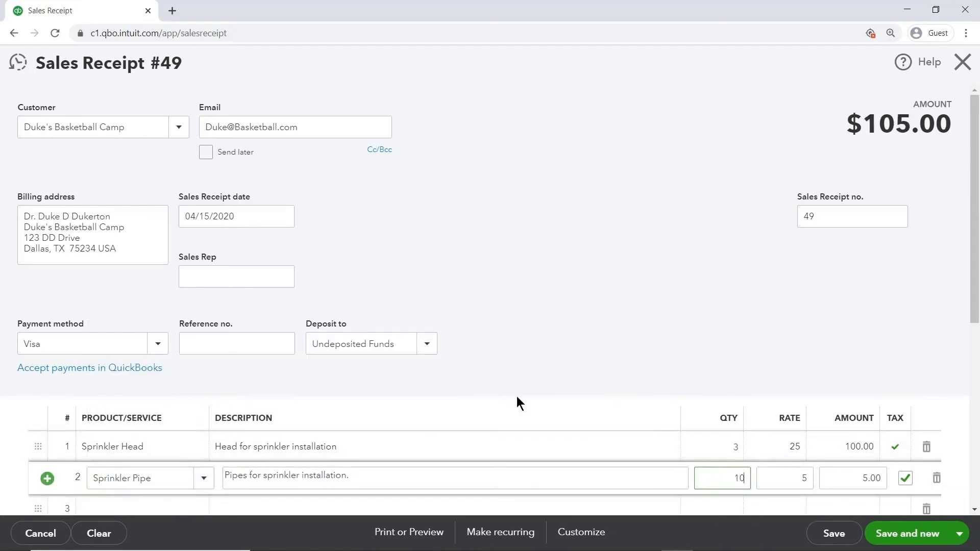
Enter the other sales representative's first name as Sales Rep, then save and close the Duke's Basketball Camp receipt.
left_click(263, 278)
type("Trevr")
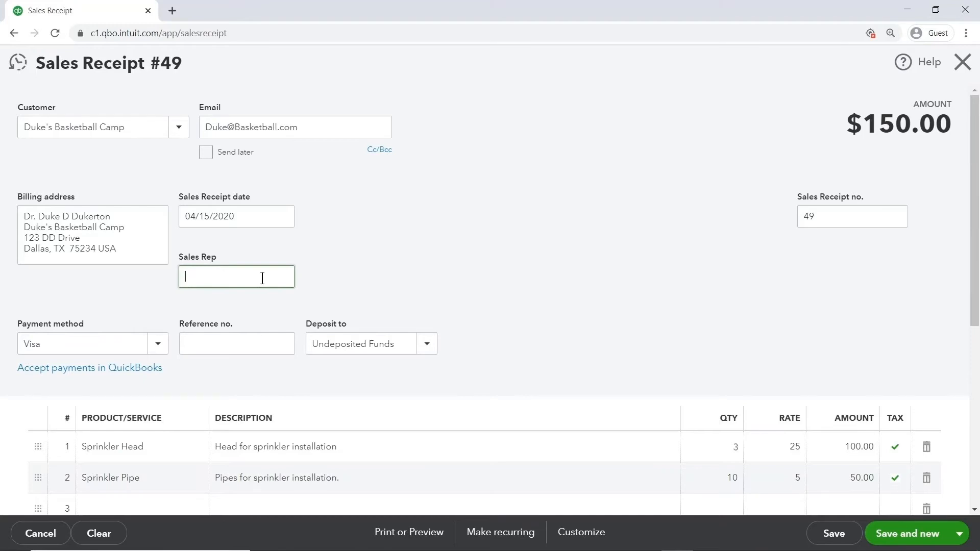
type("or")
left_click(835, 534)
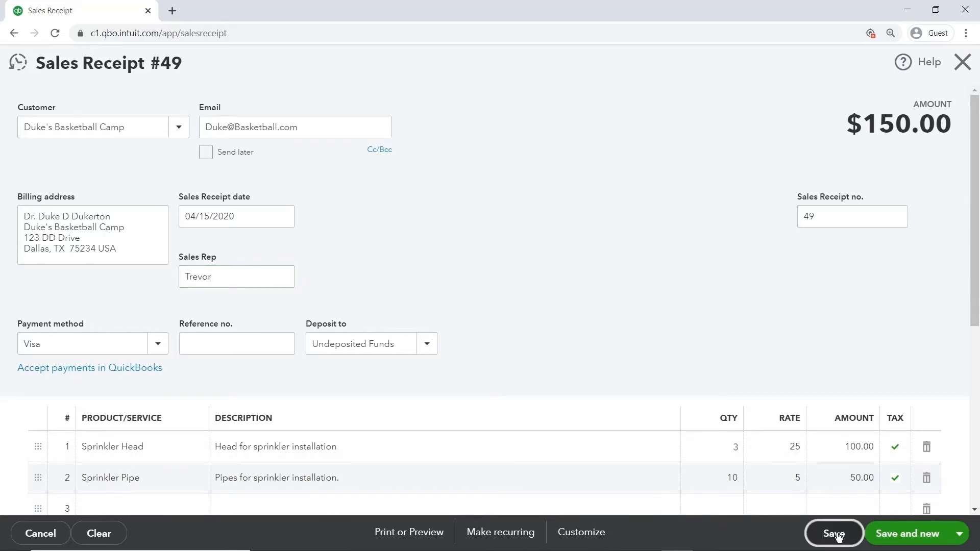
left_click(962, 63)
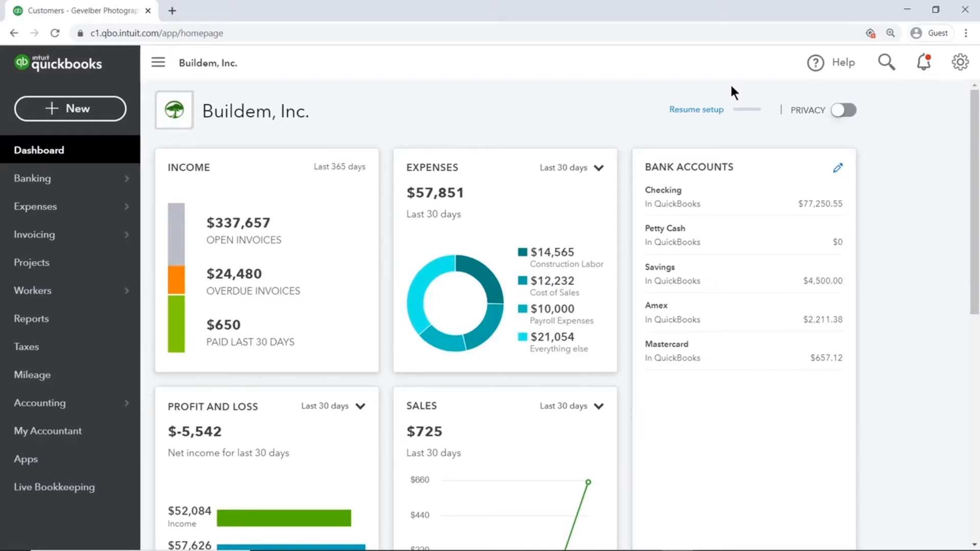
Search the reports for "summary" and open the Sales by Customer Summary report.
left_click(98, 324)
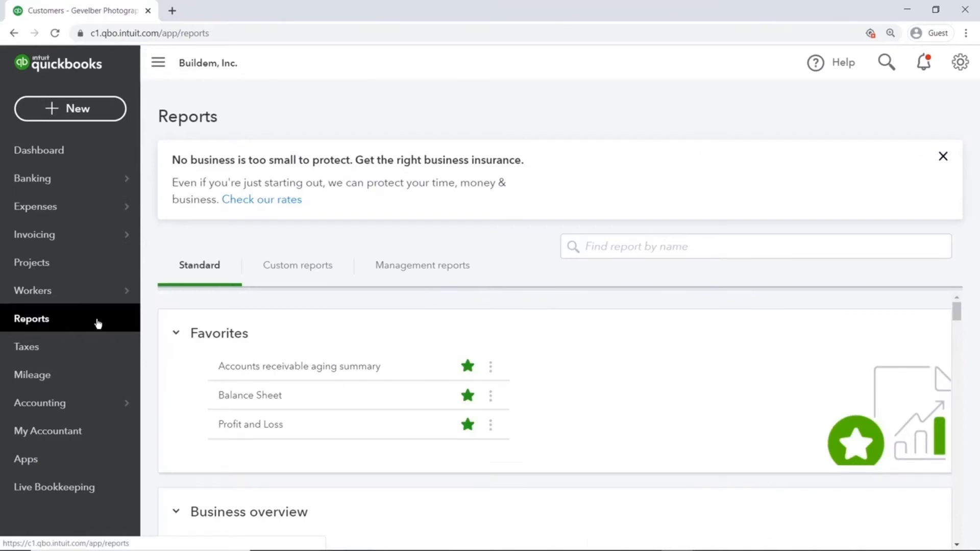
left_click(753, 251)
type("summary")
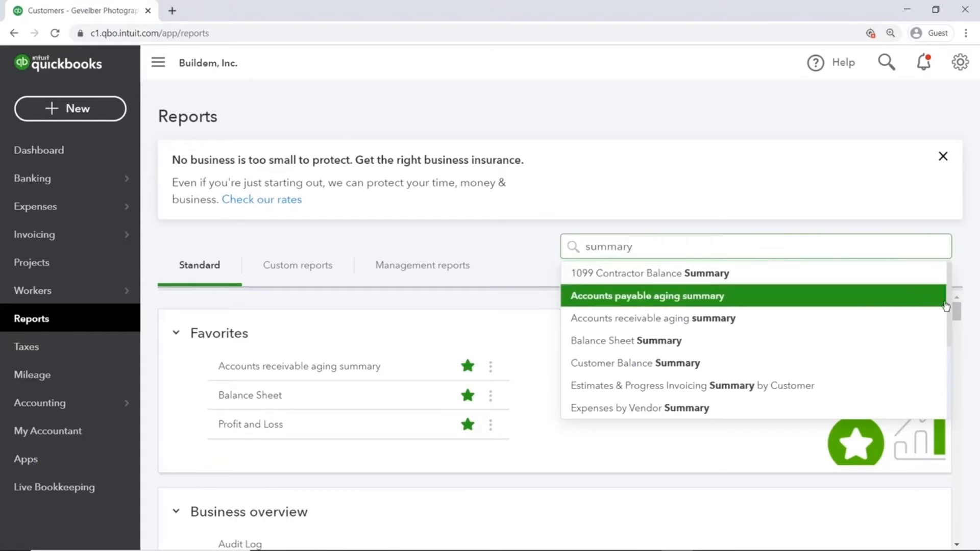
left_click_drag(947, 302, 945, 372)
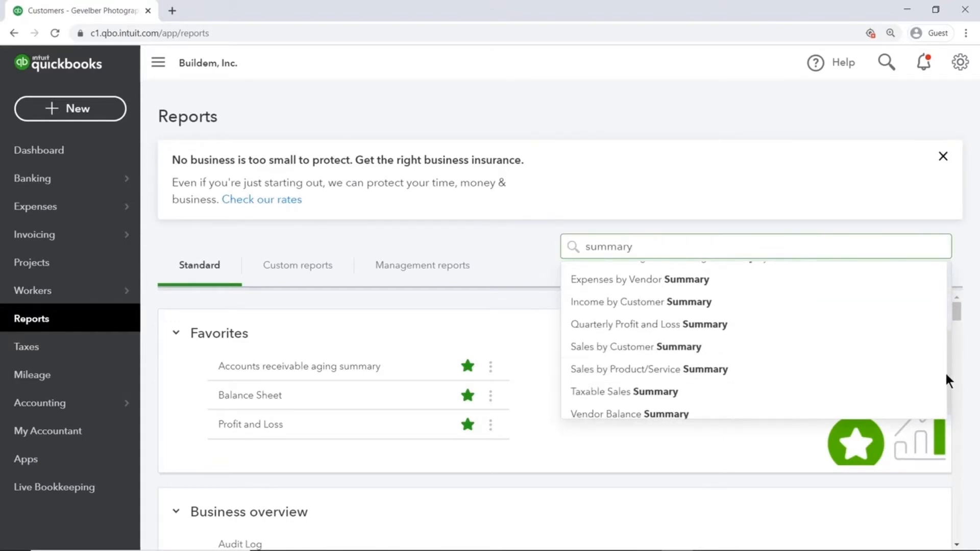
left_click(709, 347)
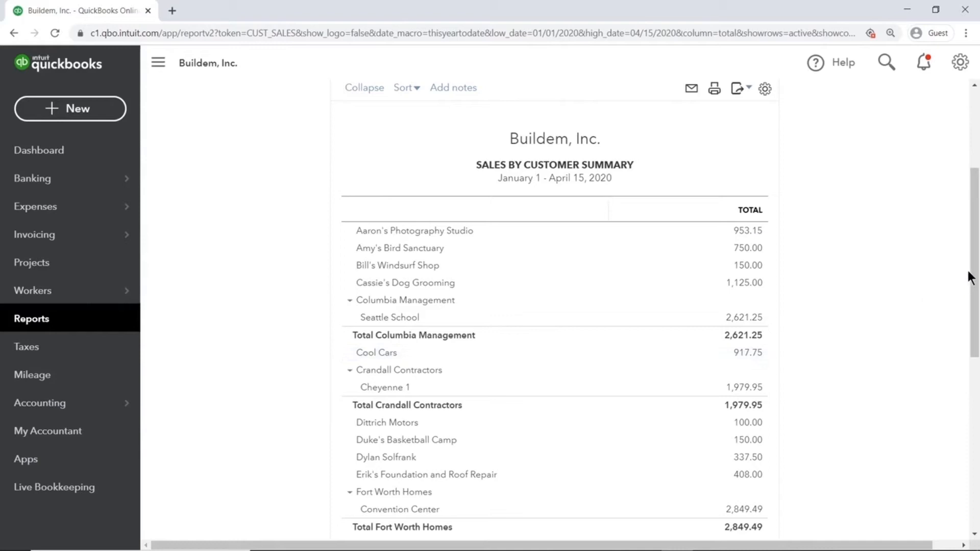
Filter the Sales by Customer Summary report by the Sales Rep assigned to the Gevelber Photography receipt and run it.
left_click_drag(970, 278, 962, 182)
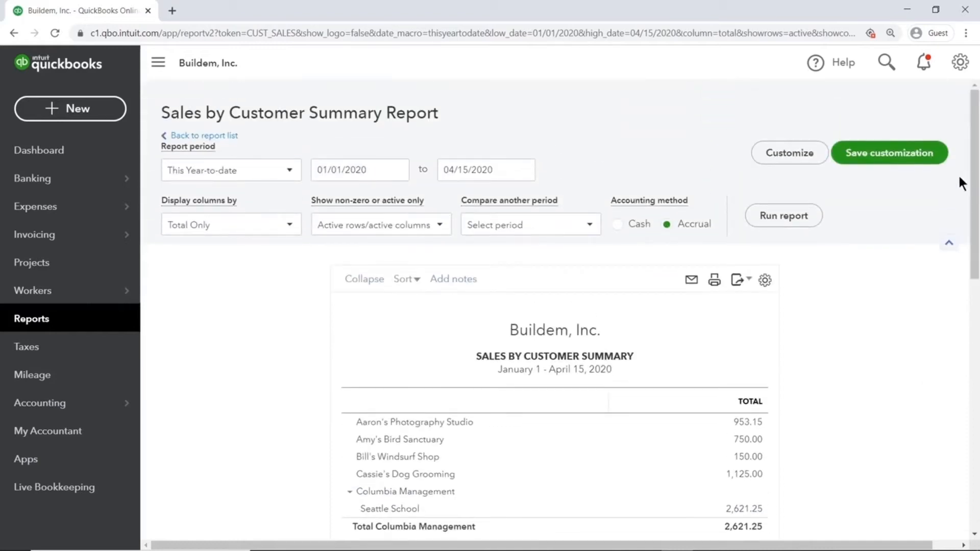
left_click(810, 159)
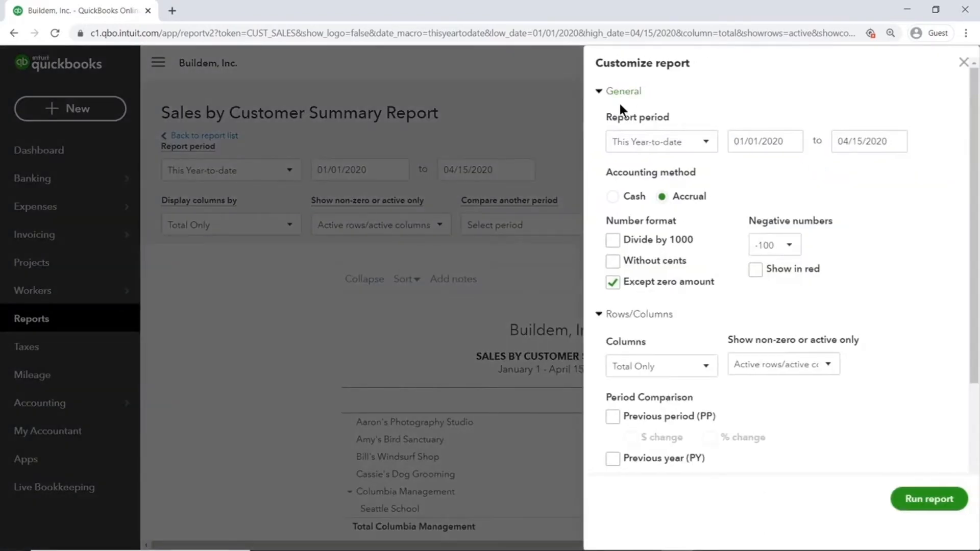
left_click(600, 91)
left_click(605, 116)
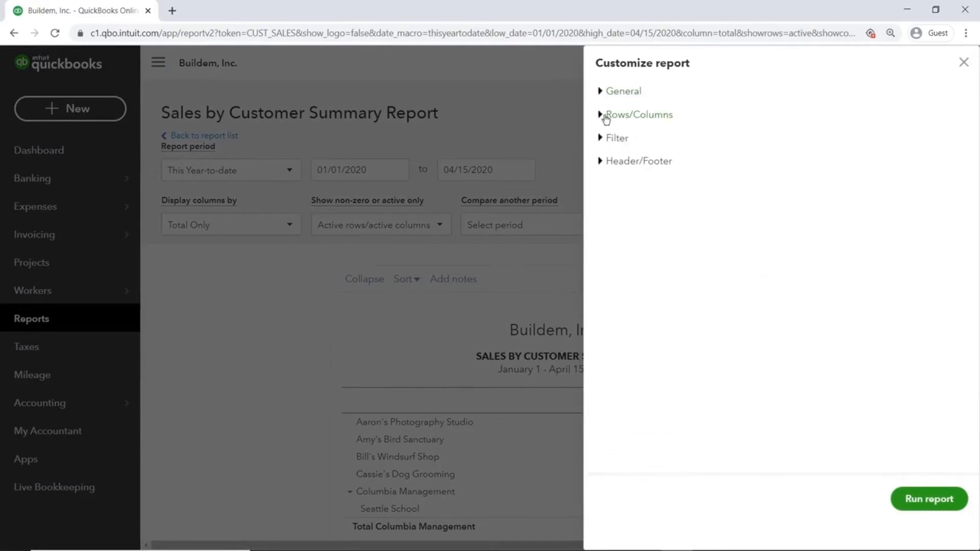
left_click(601, 138)
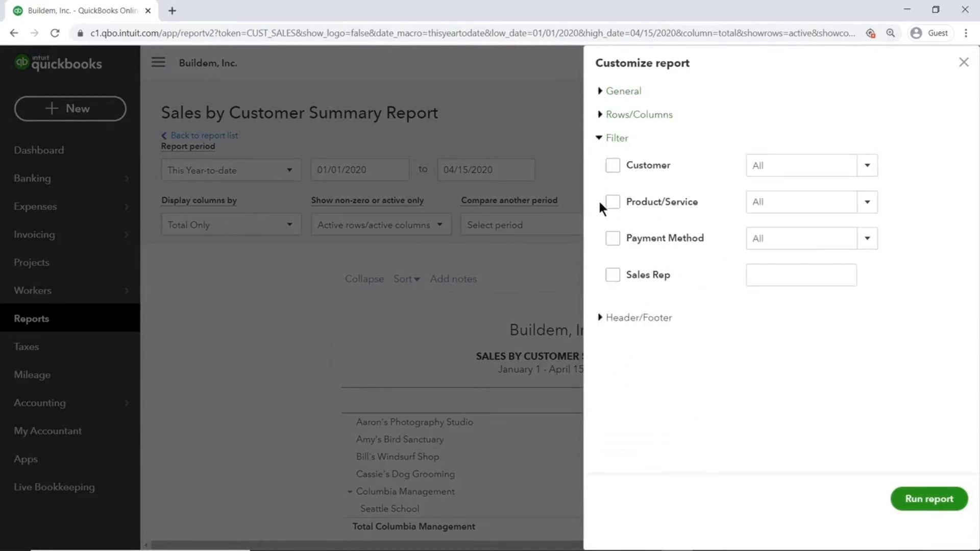
left_click(614, 276)
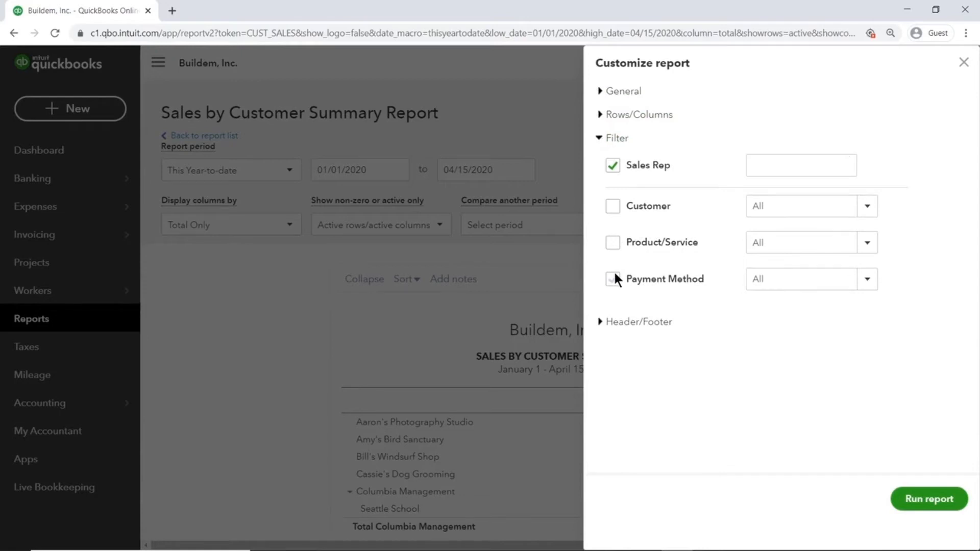
left_click(826, 162)
type("David")
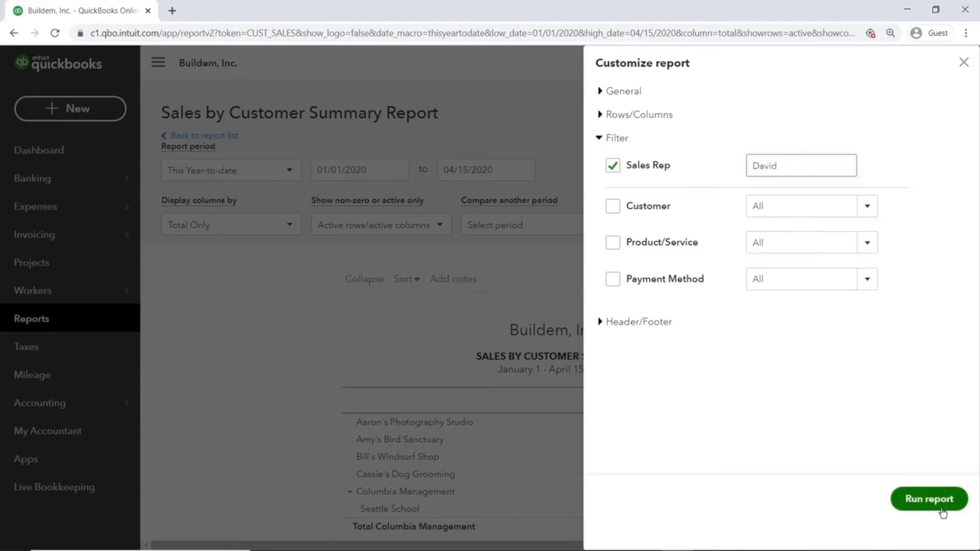
left_click(929, 498)
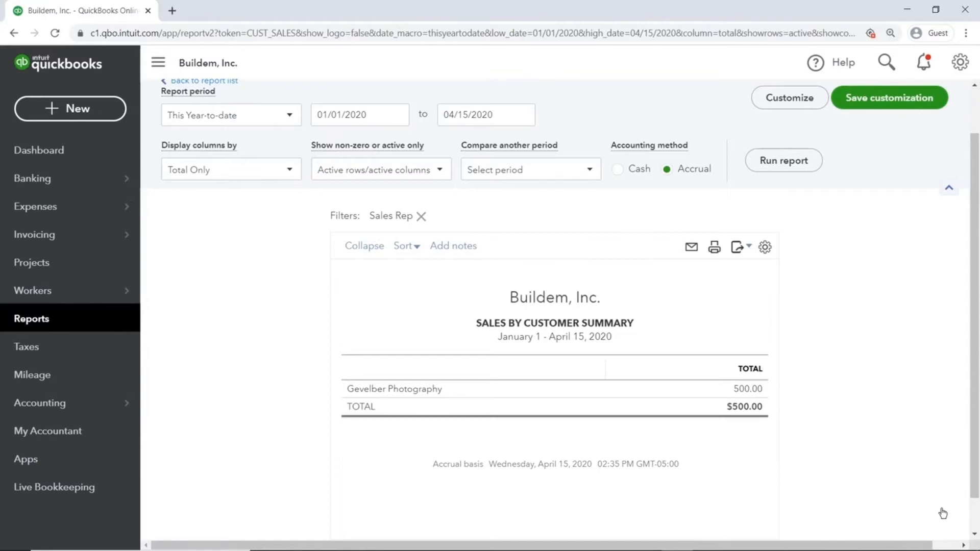
Try to filter the summary report by the Sales Rep of the Duke's Basketball Camp receipt and run it.
left_click(806, 101)
left_click(820, 165)
left_click_drag(821, 164, 749, 165)
type("Trevro")
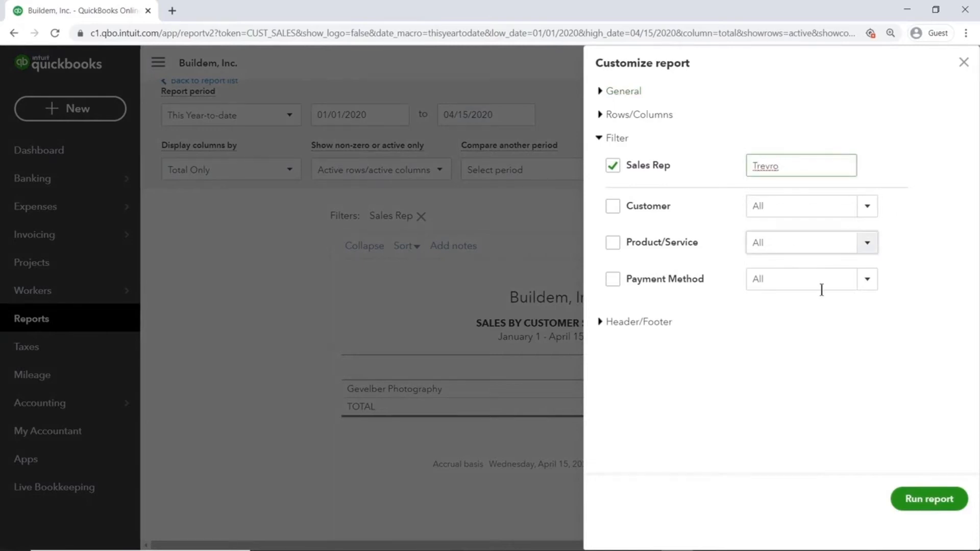
left_click(963, 499)
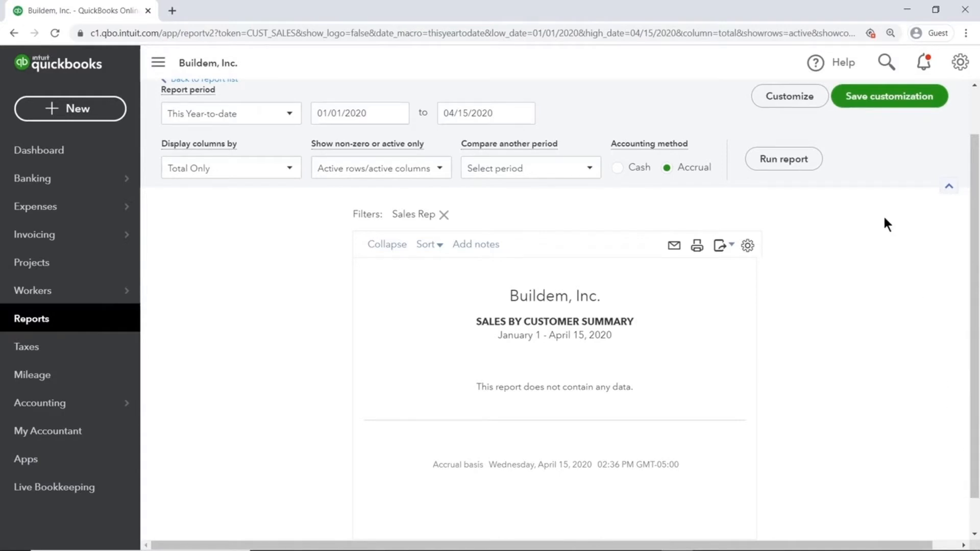
left_click(814, 99)
left_click_drag(805, 164, 736, 168)
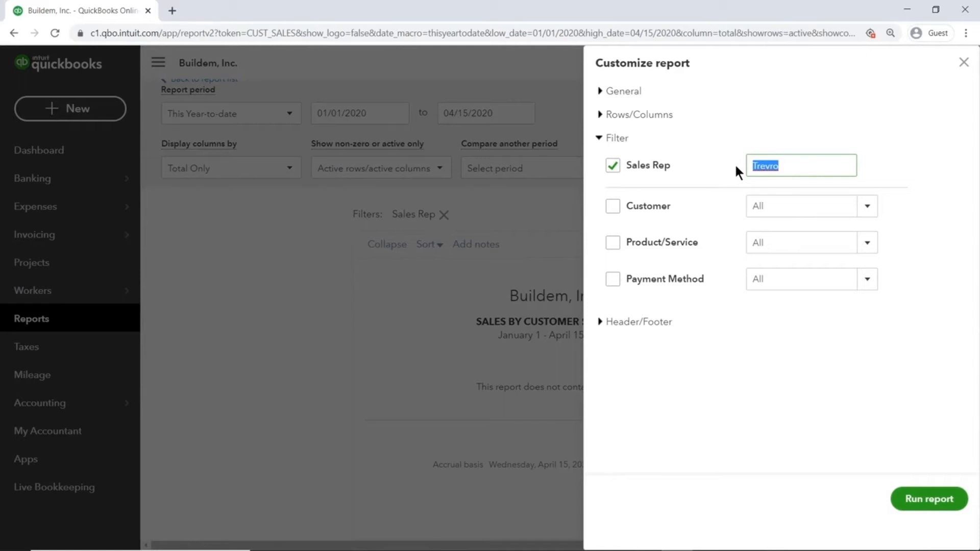
left_click(963, 62)
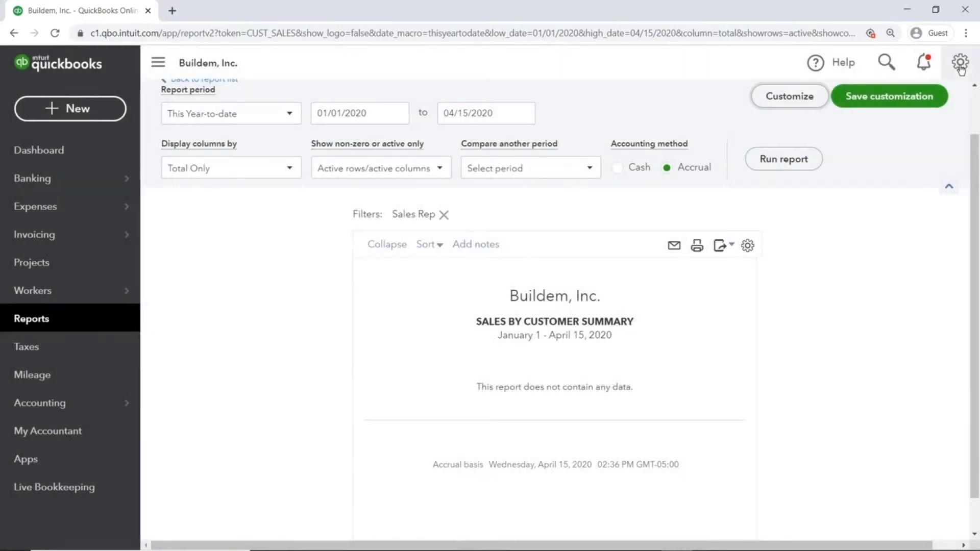
Search the reports for "detail" and open the Sales by Customer Detail report.
left_click(107, 325)
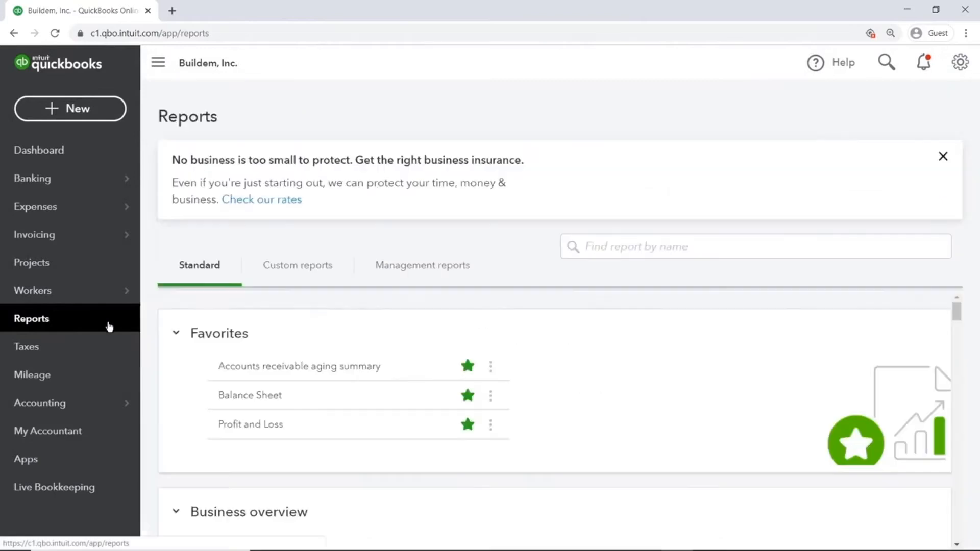
left_click(701, 247)
type("detail")
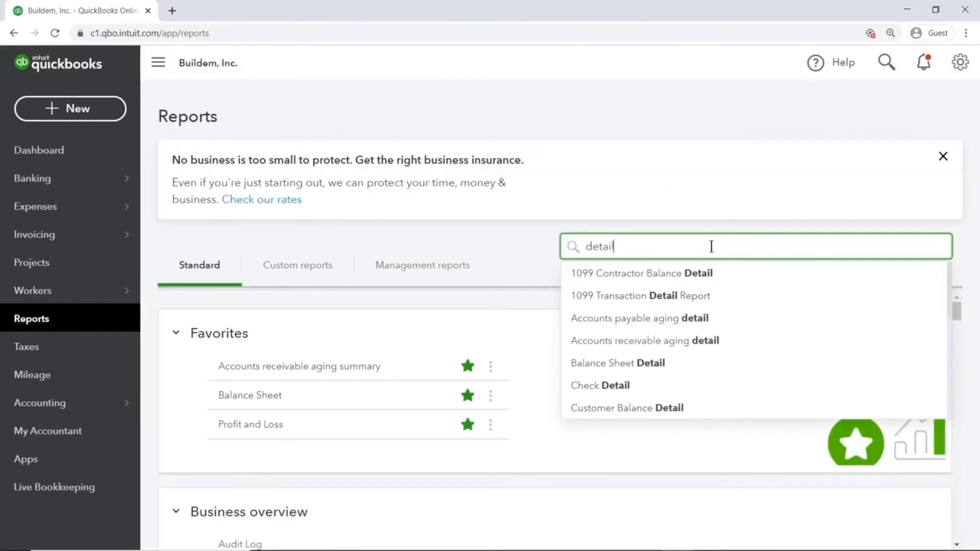
scroll(914, 289, "down", 5)
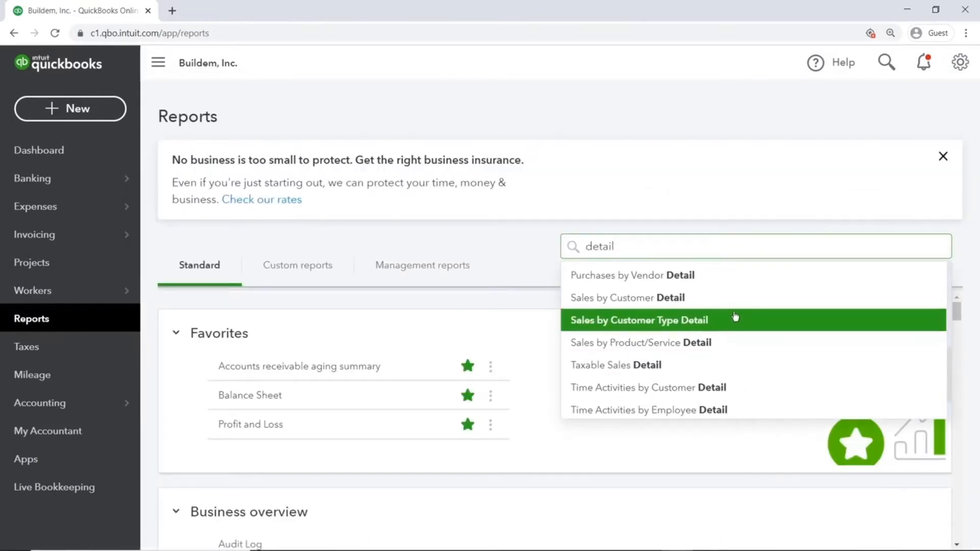
left_click(704, 300)
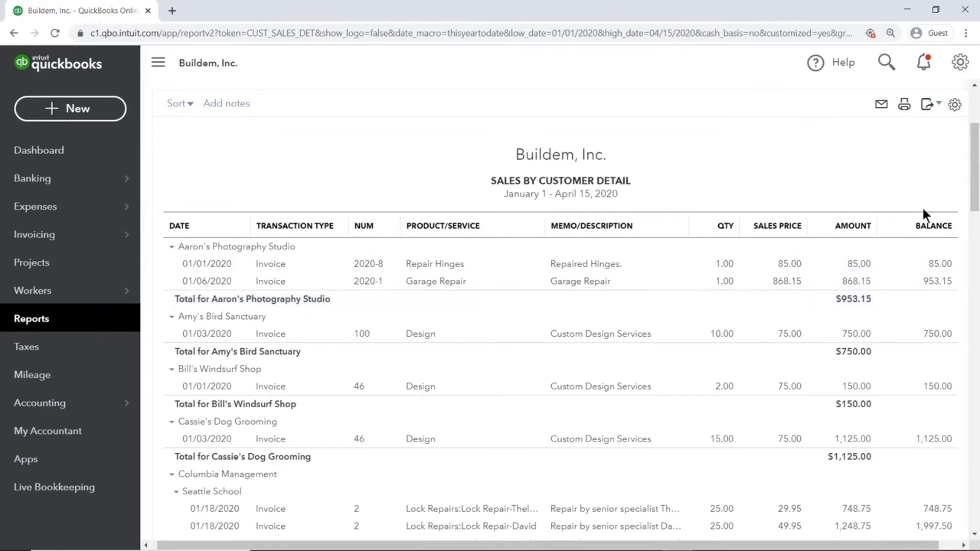
left_click_drag(974, 181, 957, 133)
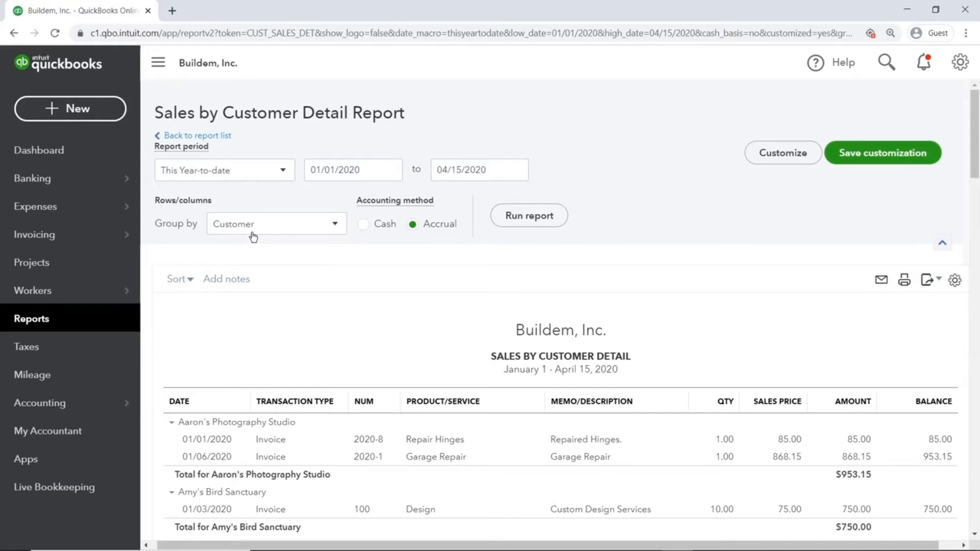
Group the Sales by Customer Detail report by Sales Rep, run it, and review the grouped transactions.
left_click(330, 230)
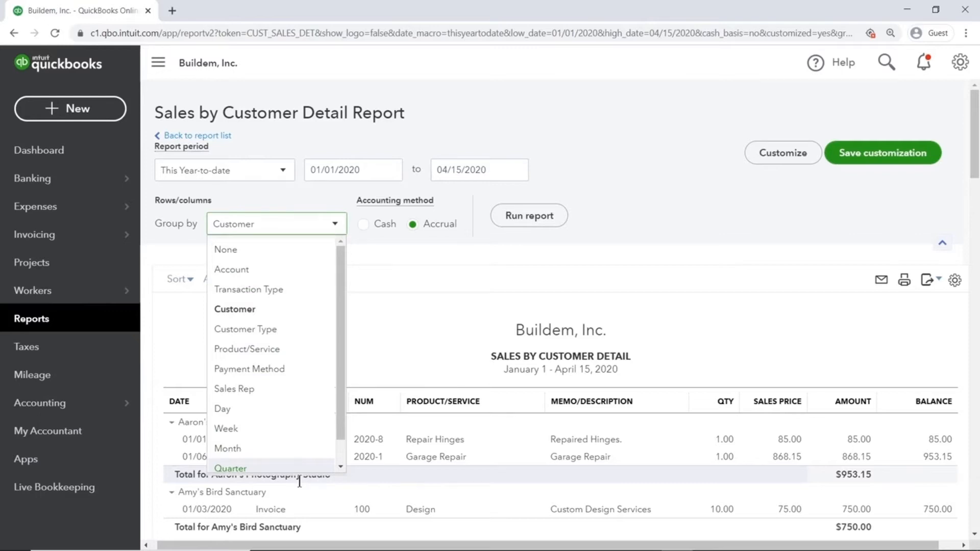
left_click(262, 389)
left_click(532, 216)
scroll(545, 219, "down", 3)
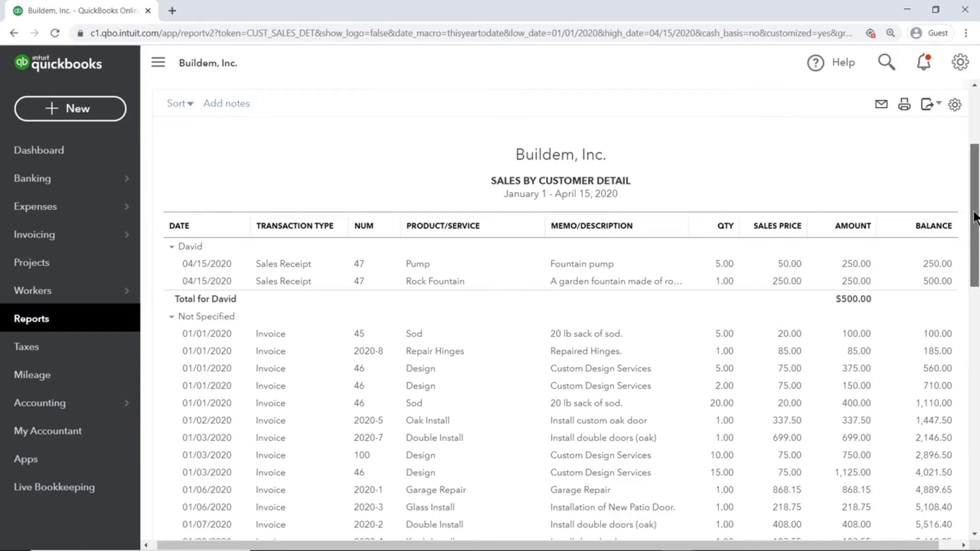
scroll(975, 217, "down", 1)
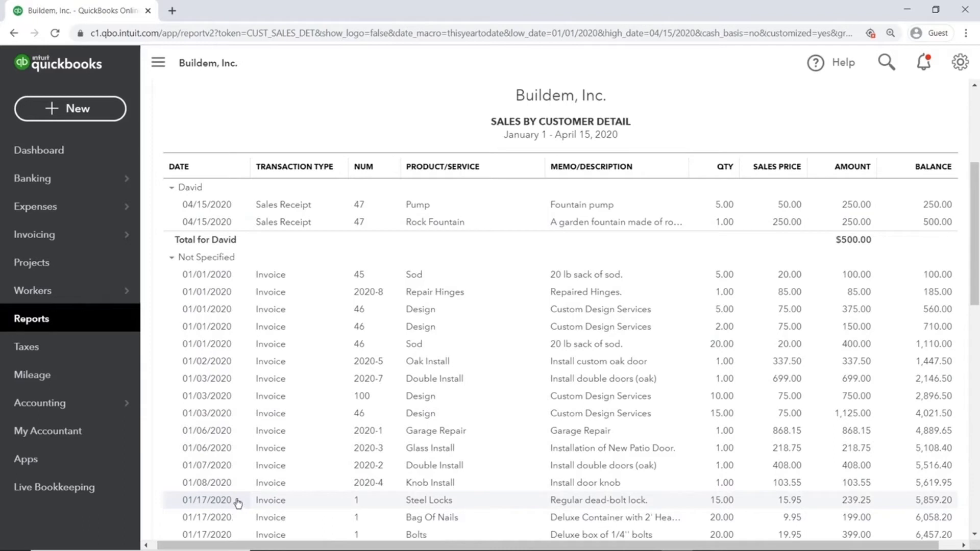
scroll(975, 227, "up", 4)
left_click_drag(975, 227, 975, 197)
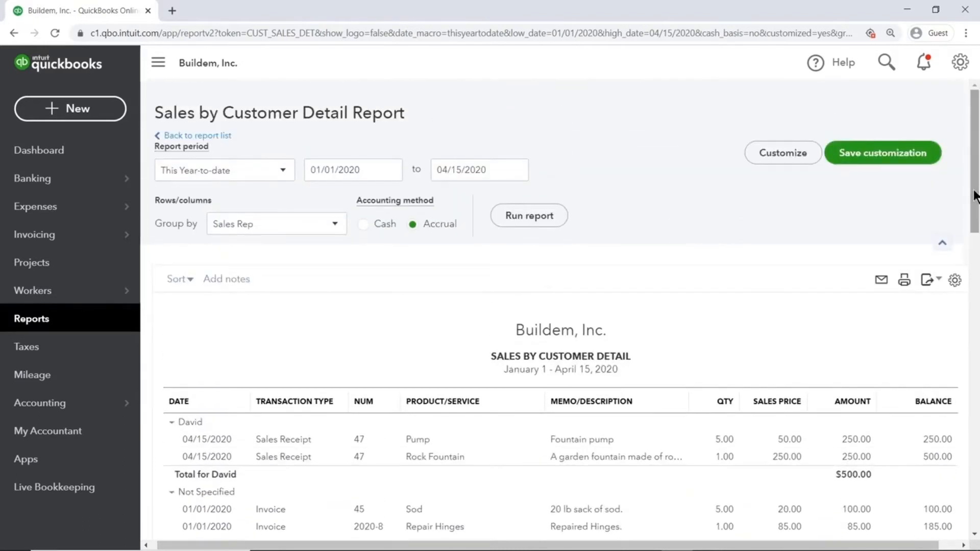
Save the customized detail report under the name "Sales by Sales Rep".
left_click(927, 167)
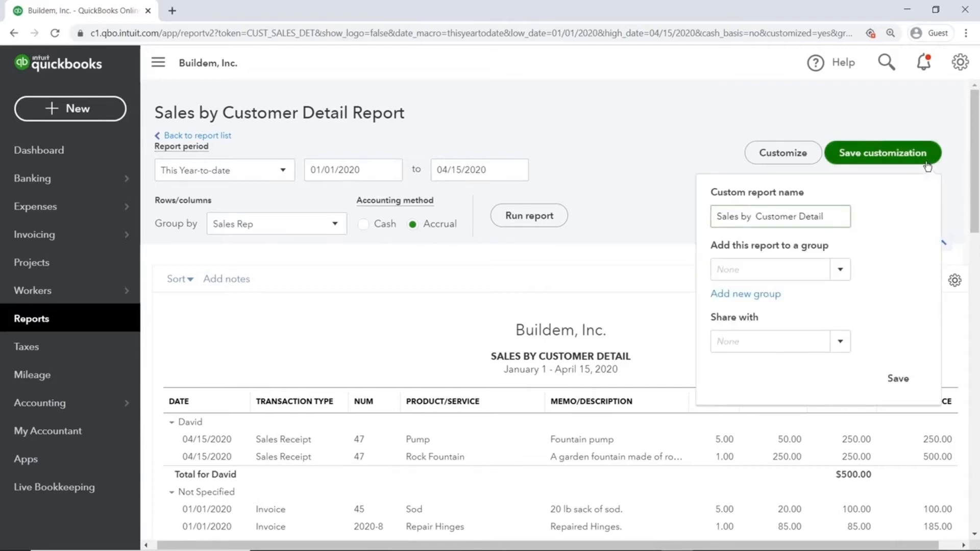
left_click_drag(779, 219, 843, 222)
type("Sales by  Sales Rep")
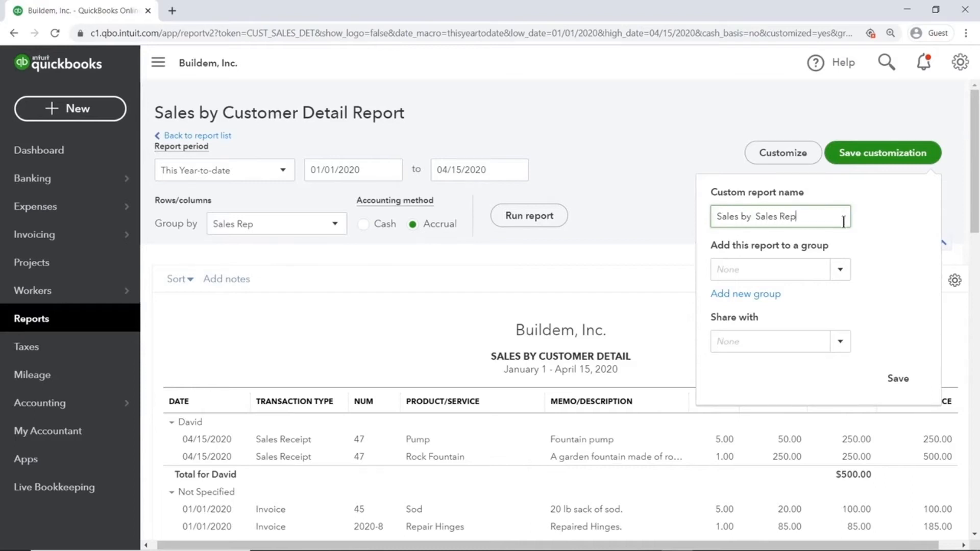
left_click(897, 379)
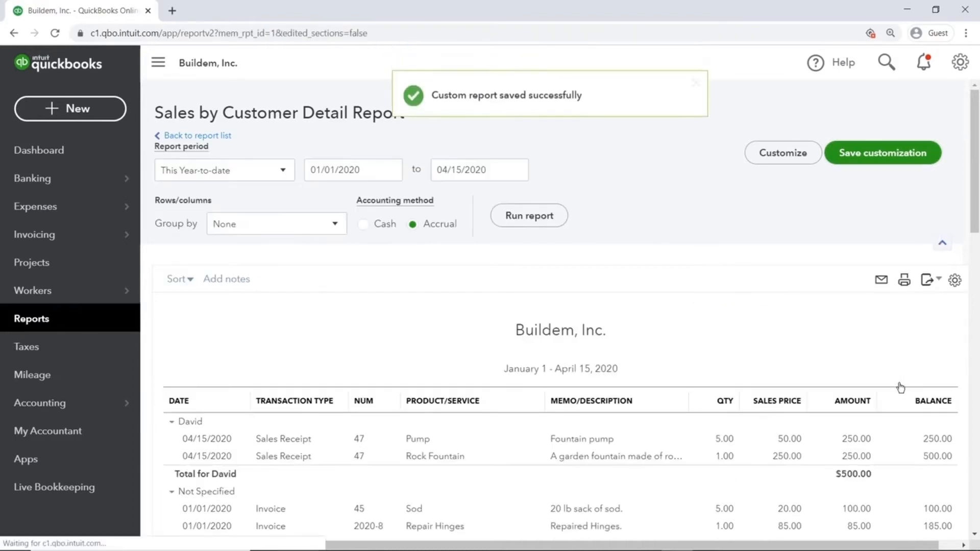
scroll(897, 385, "down", 3)
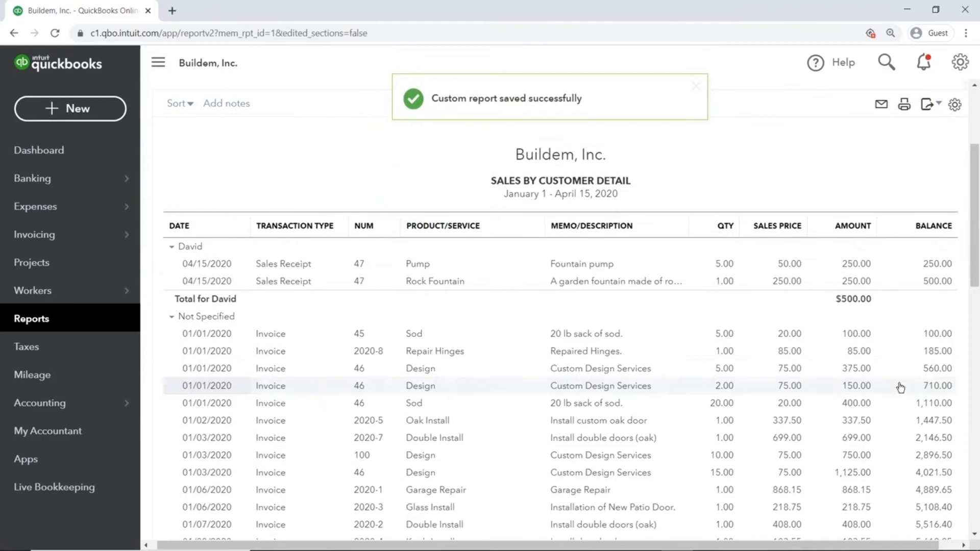
Check the list of custom reports for the saved report and return to the dashboard.
left_click(96, 326)
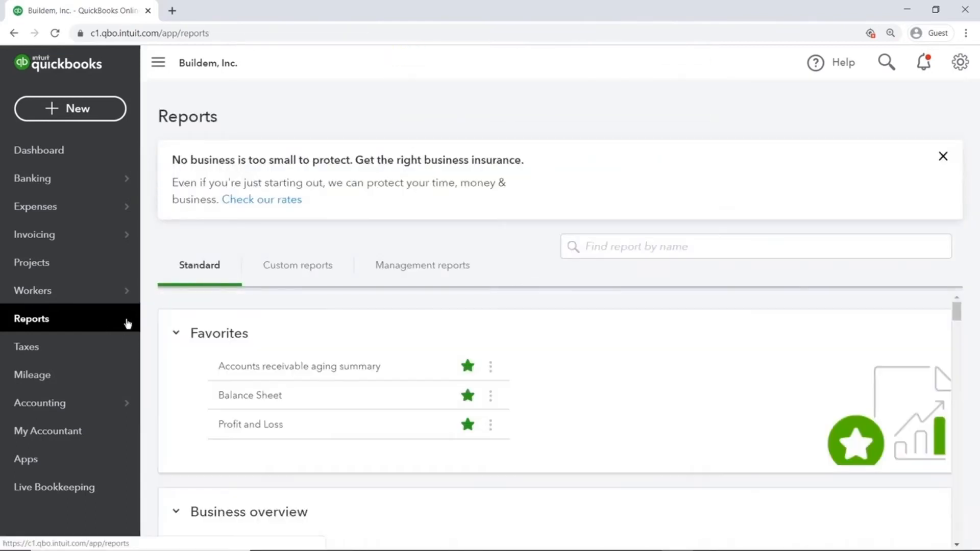
left_click(276, 271)
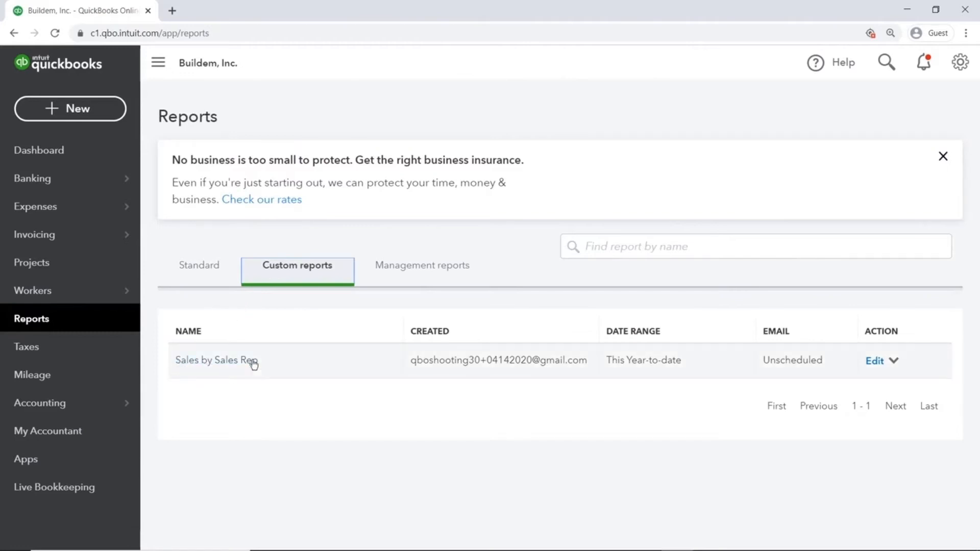
left_click(117, 156)
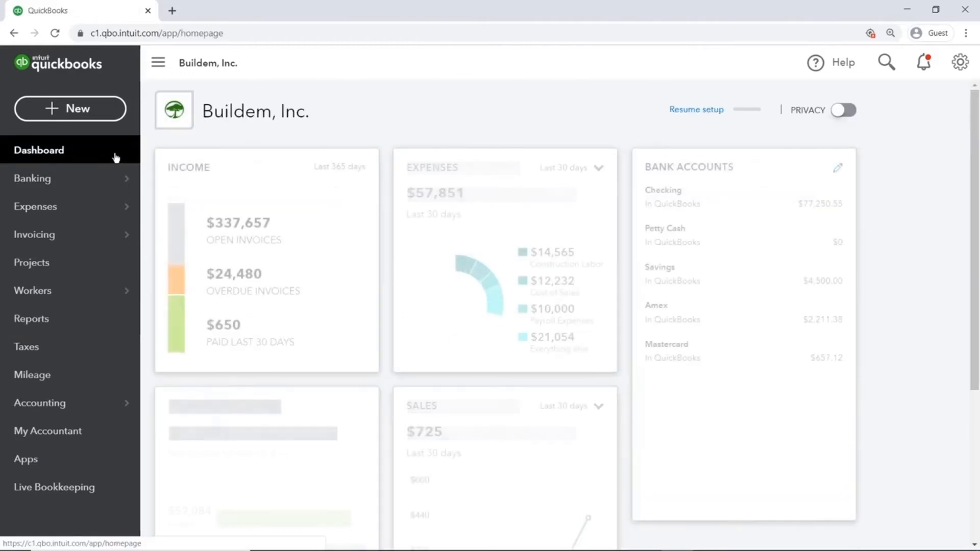
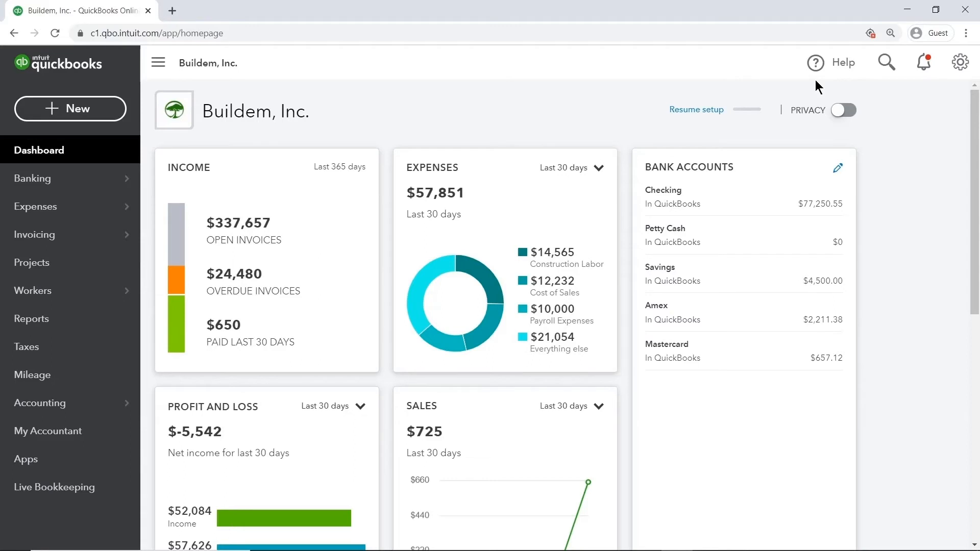
Open invoice 46 for Bill's Windsurf Shop, view its print preview, and close the invoice.
left_click(81, 235)
left_click(313, 356)
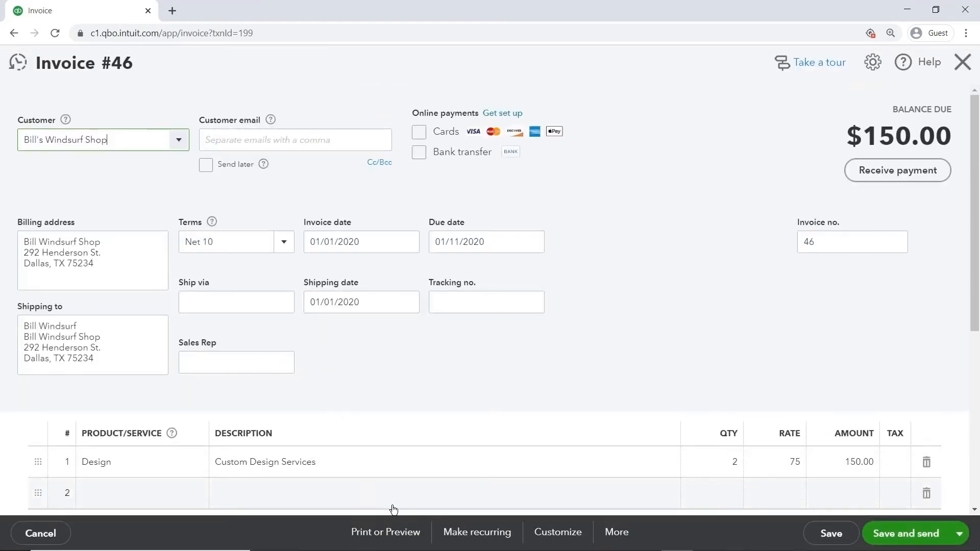
left_click(407, 534)
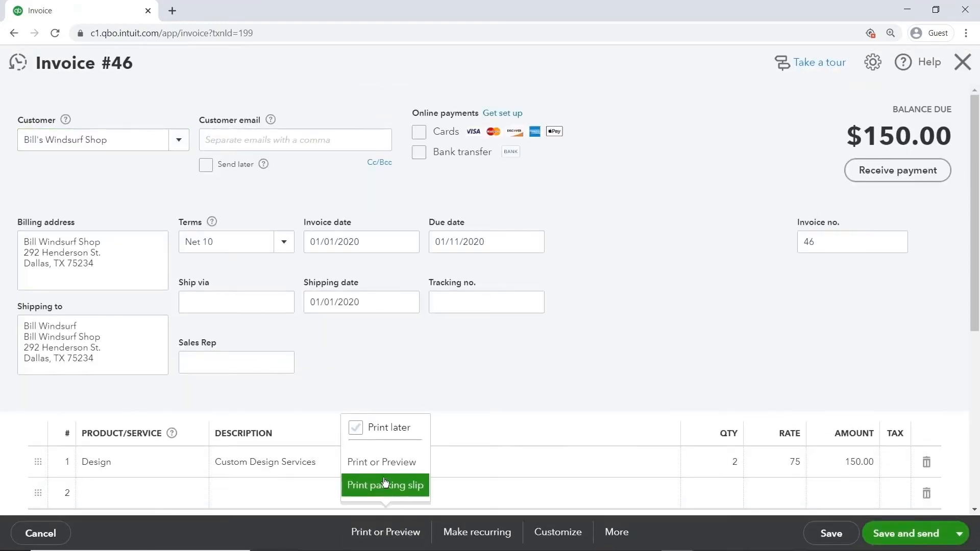
left_click(381, 462)
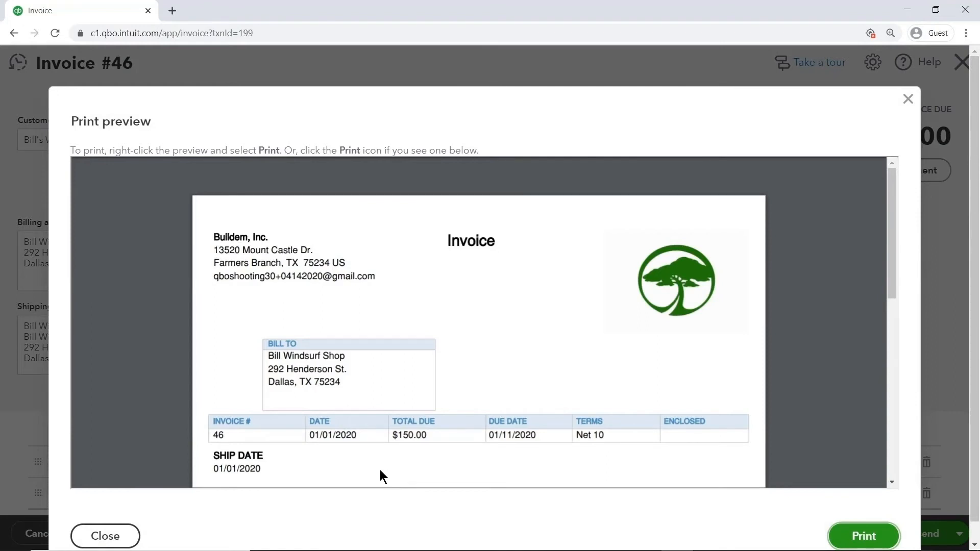
left_click(128, 537)
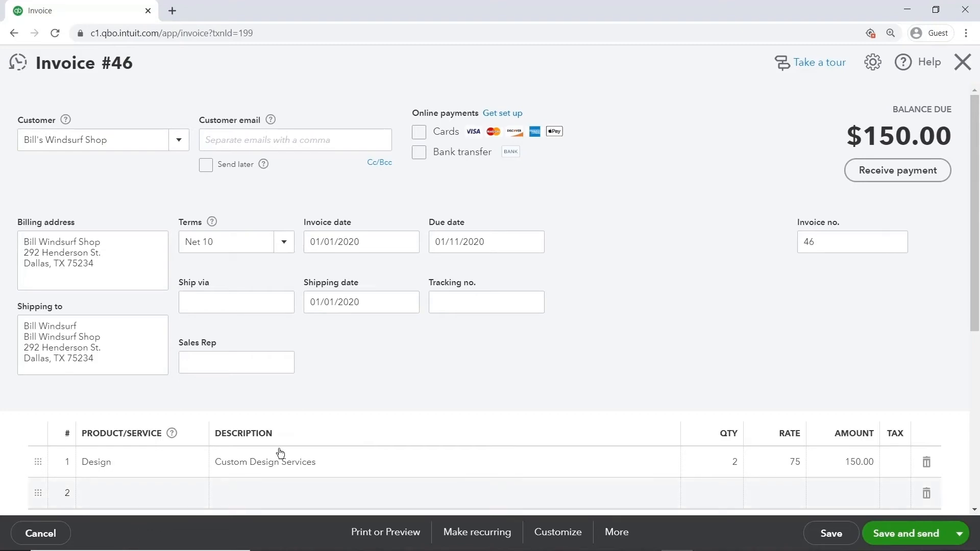
left_click(962, 77)
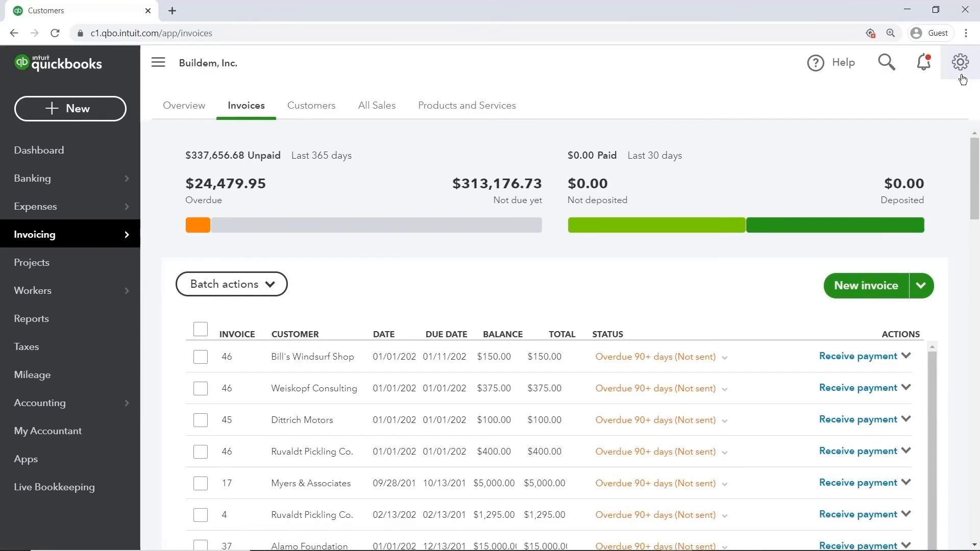
Open the Standard master form style from the custom form styles for editing.
left_click(961, 76)
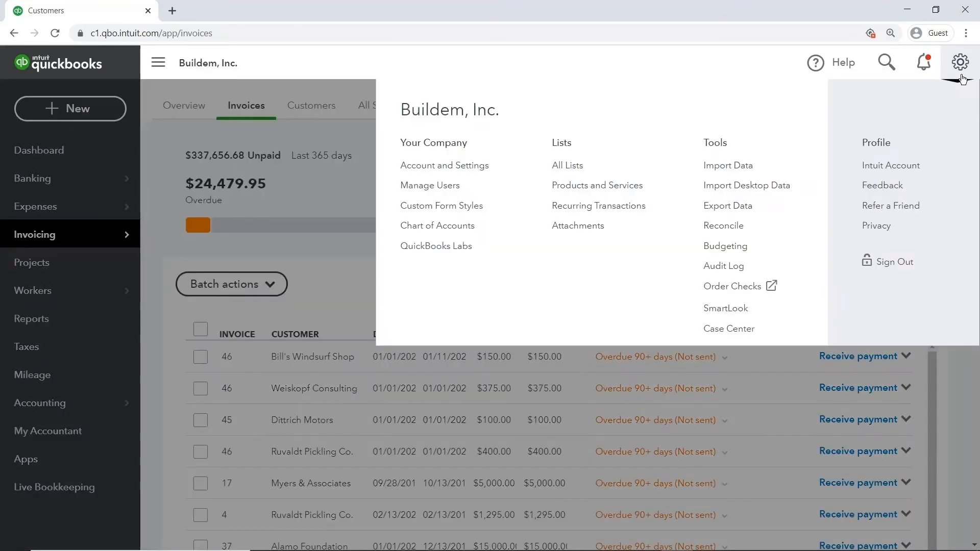
left_click(491, 210)
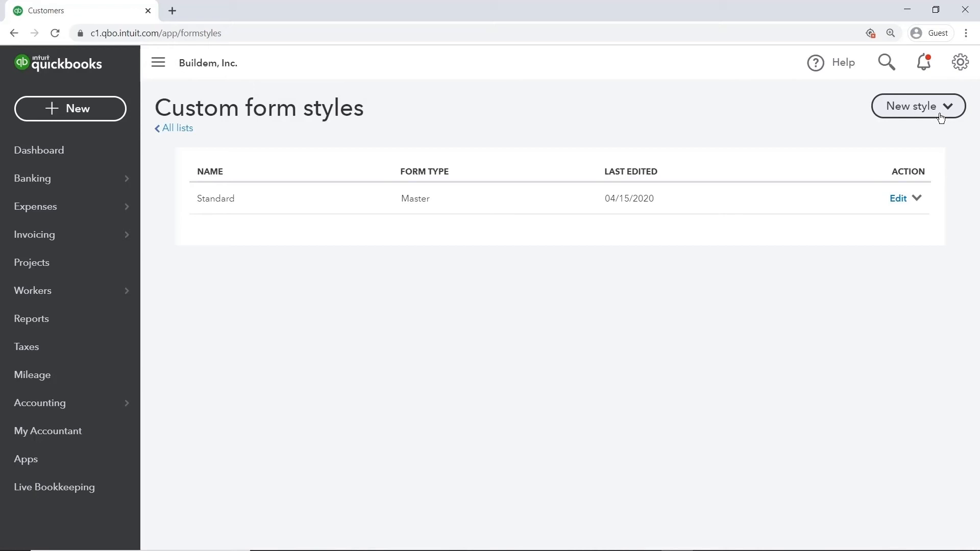
left_click(896, 200)
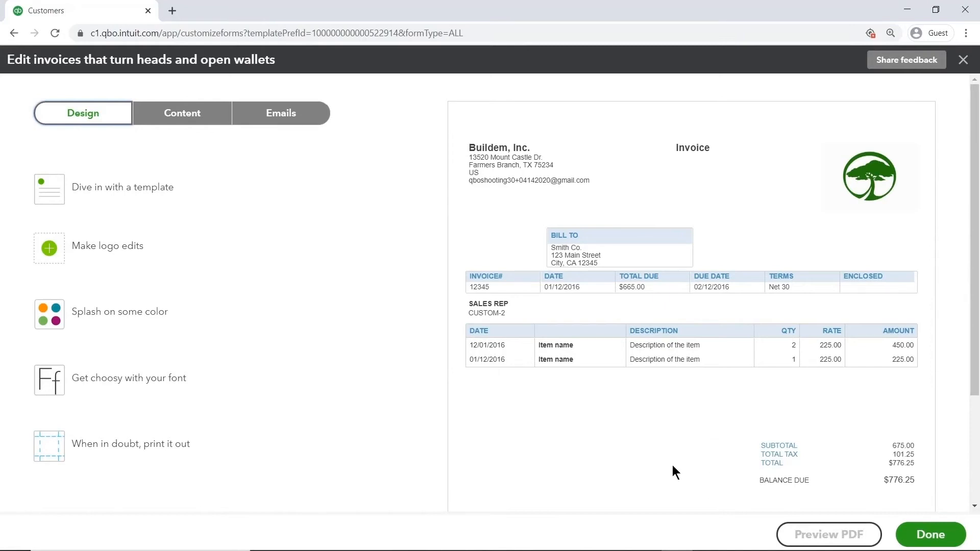
Try the Airy new and Airy classic invoice templates, and choose the Friendly template for the form.
left_click(136, 201)
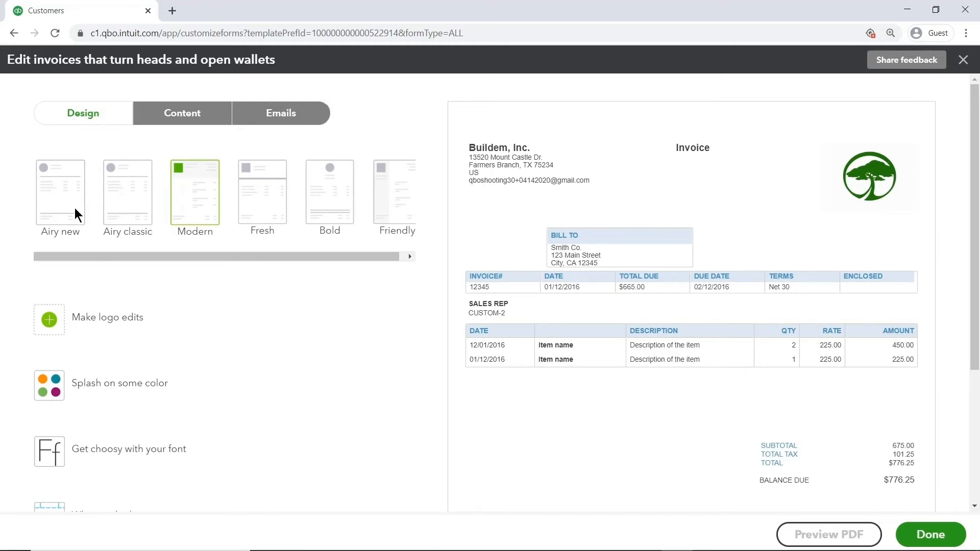
left_click(75, 209)
left_click(129, 211)
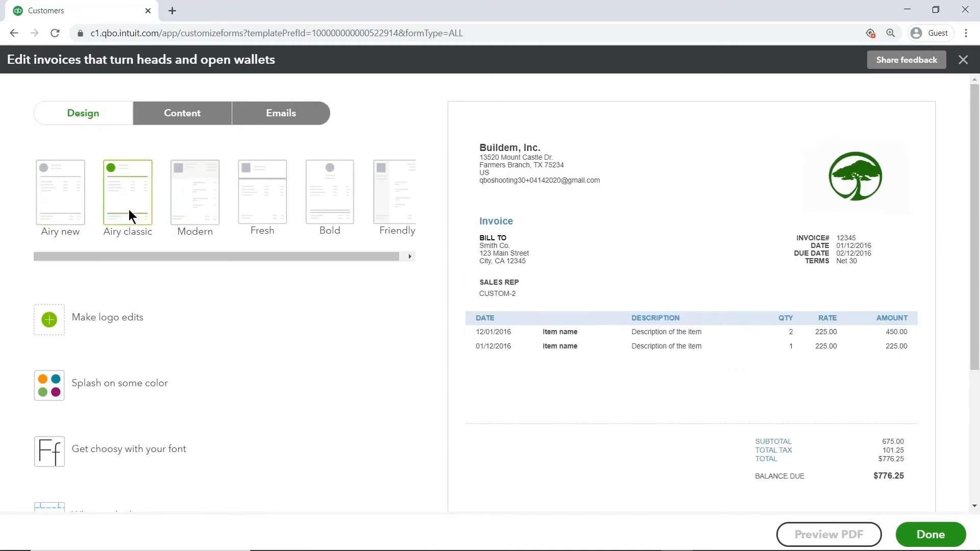
left_click(391, 210)
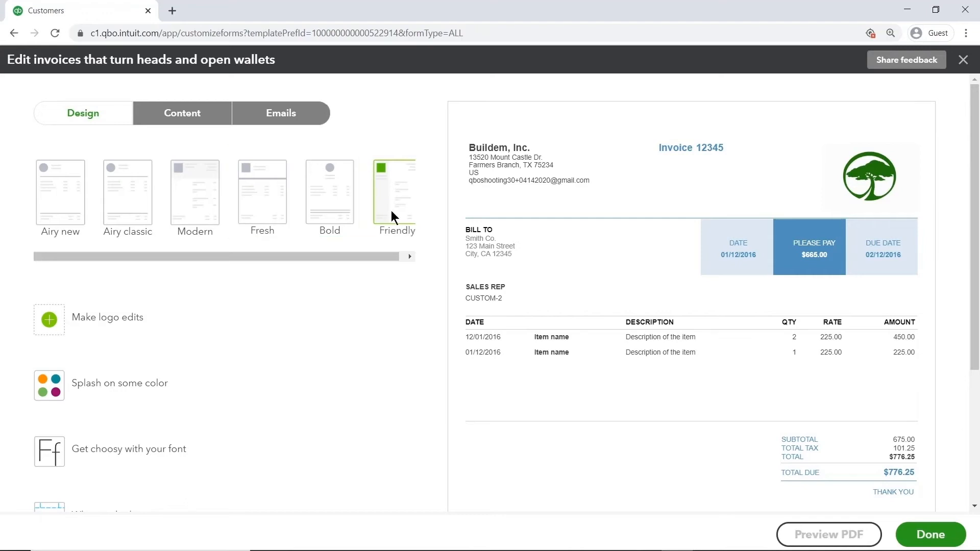
Select and save the existing green tree logo for the form, with the matching green color scheme.
left_click(97, 321)
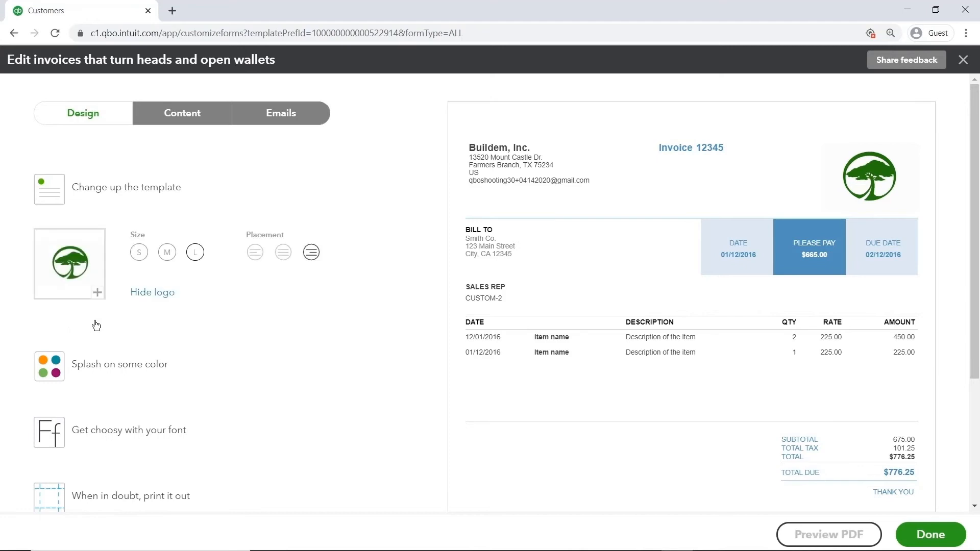
left_click(97, 293)
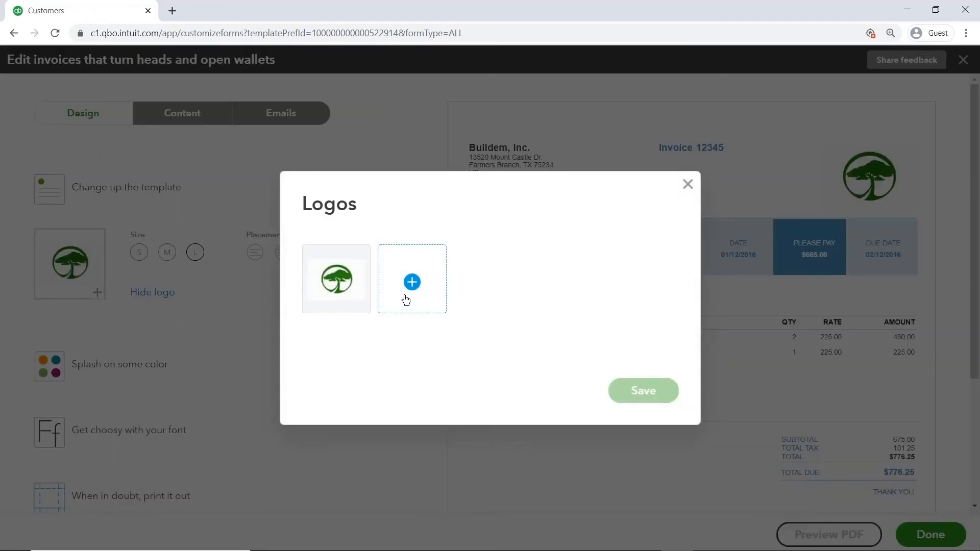
left_click(354, 301)
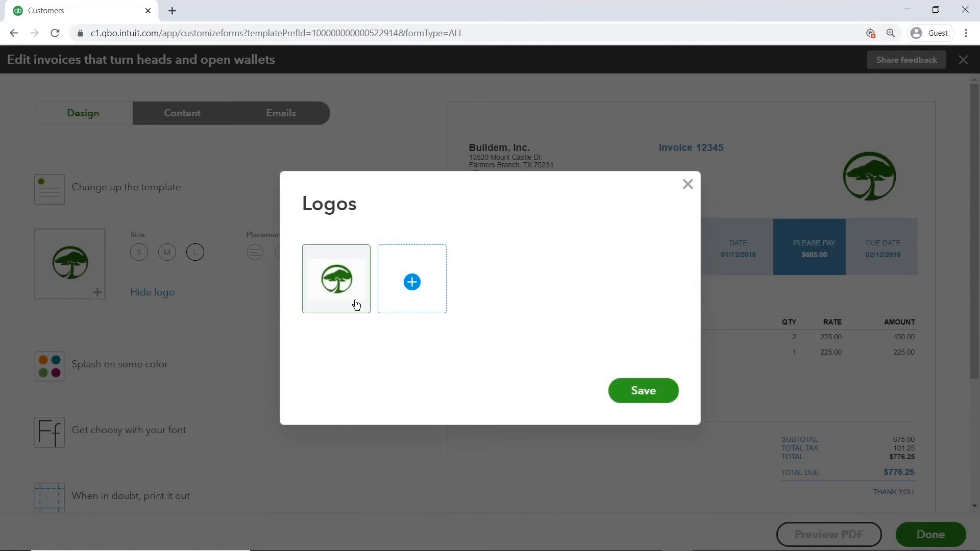
left_click(638, 391)
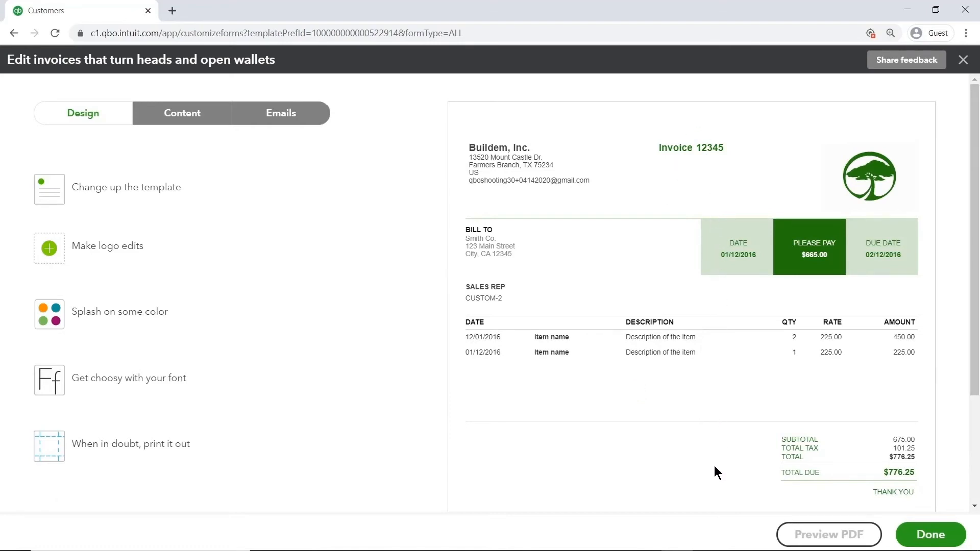
Examine the form's color, font and page margin options.
left_click(149, 324)
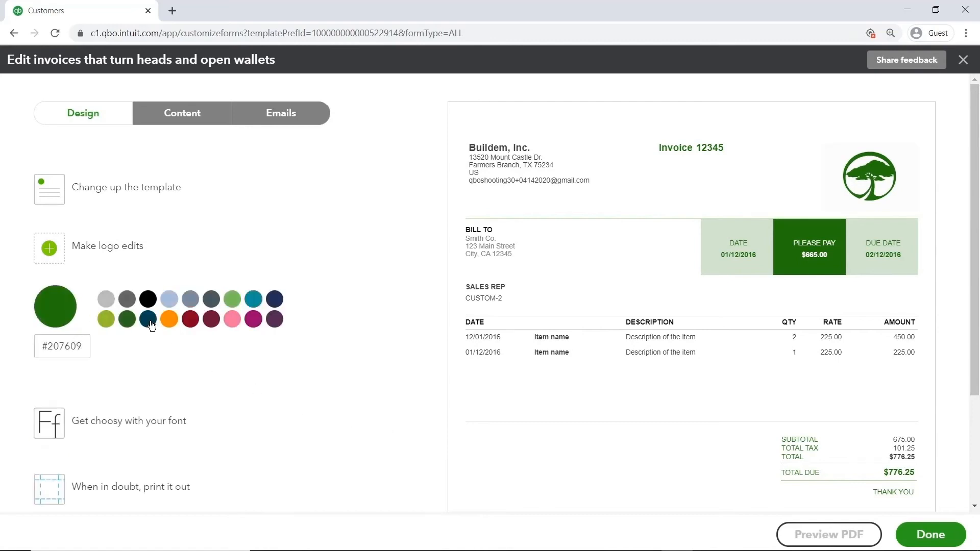
left_click(145, 431)
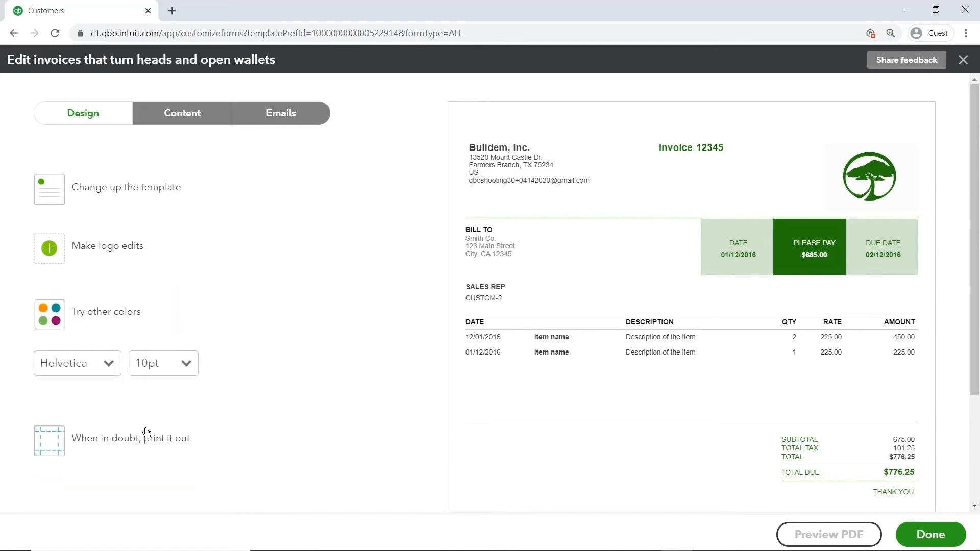
left_click(143, 438)
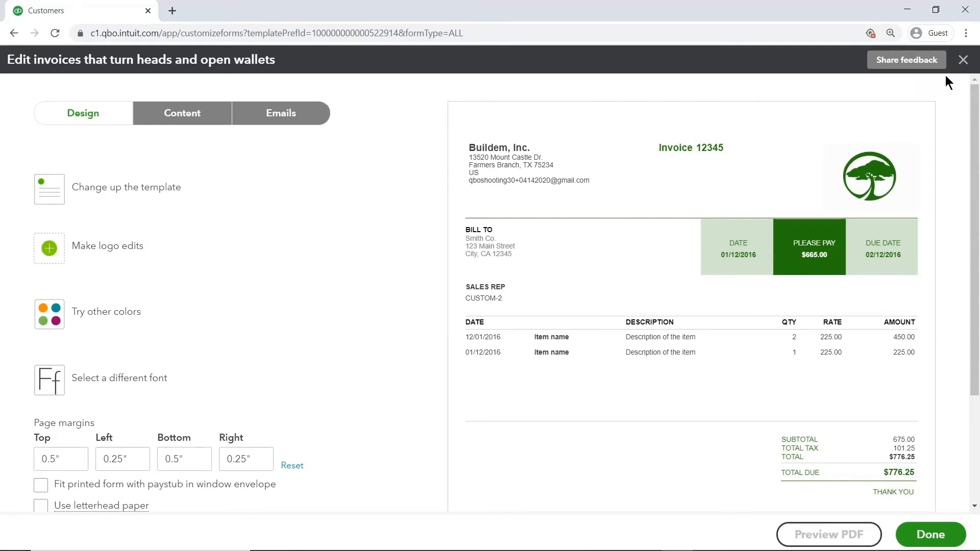
In the form's header content, rename Estimate as Proposal and Sales Receipt as Donation, and show the custom fields.
left_click(194, 117)
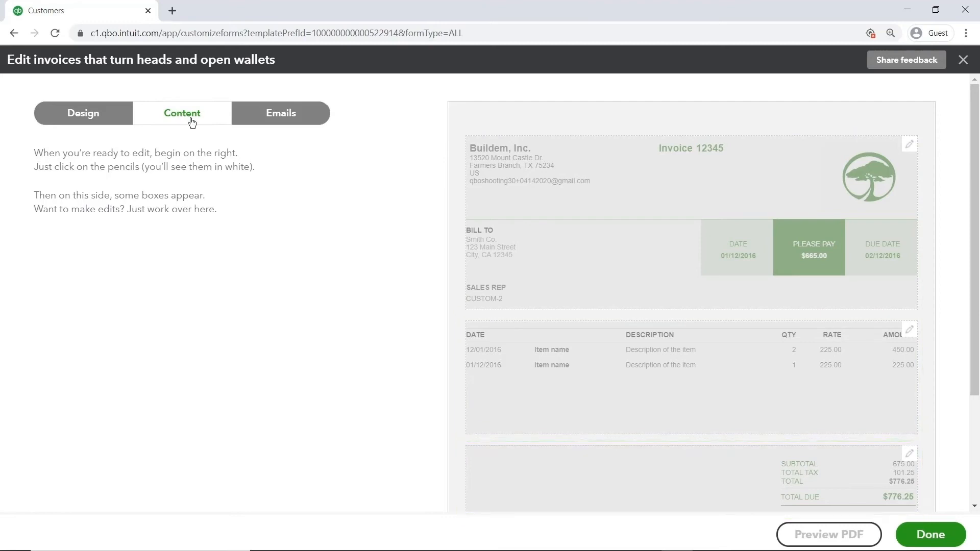
left_click(642, 194)
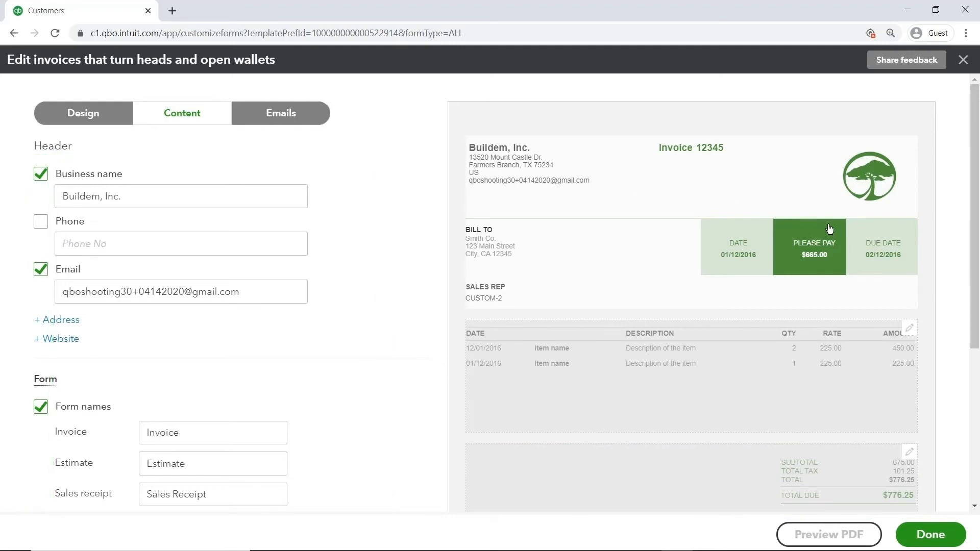
scroll(976, 268, "down", 1)
left_click_drag(975, 268, 974, 409)
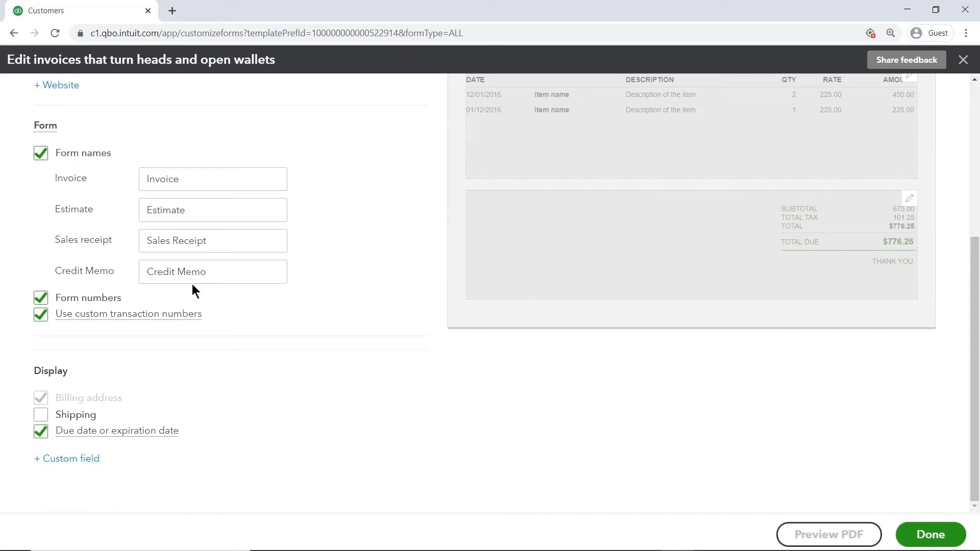
double_click(197, 209)
type("P")
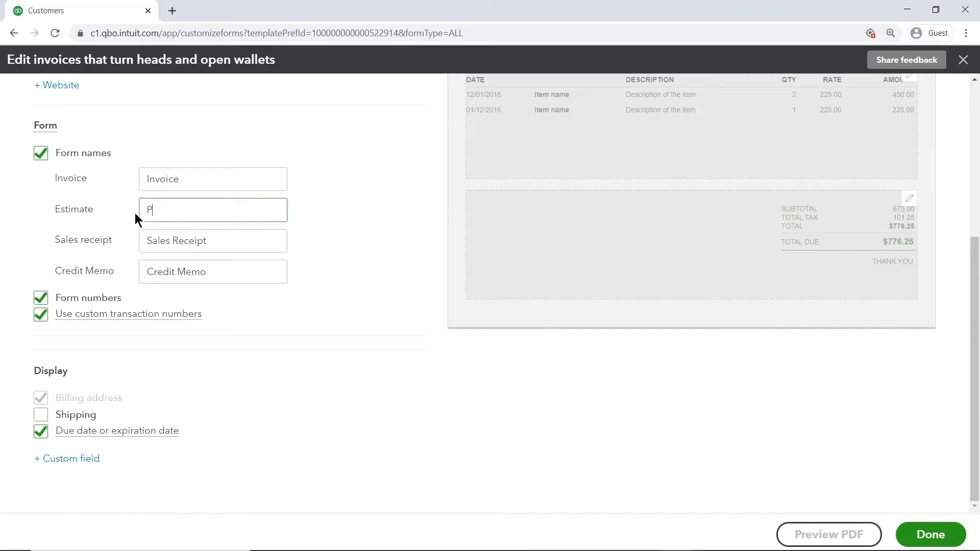
type("roposal")
left_click_drag(215, 243, 130, 249)
type("Donation")
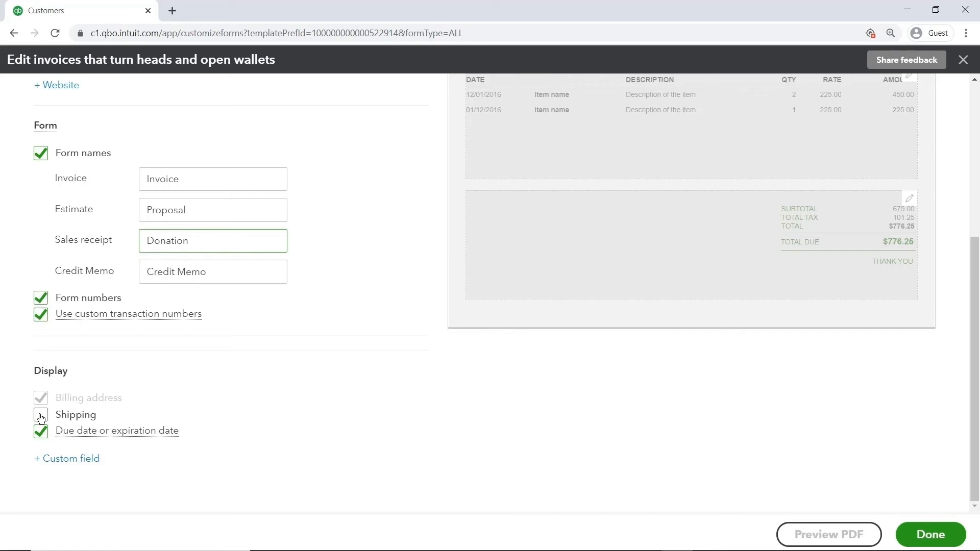
left_click(41, 459)
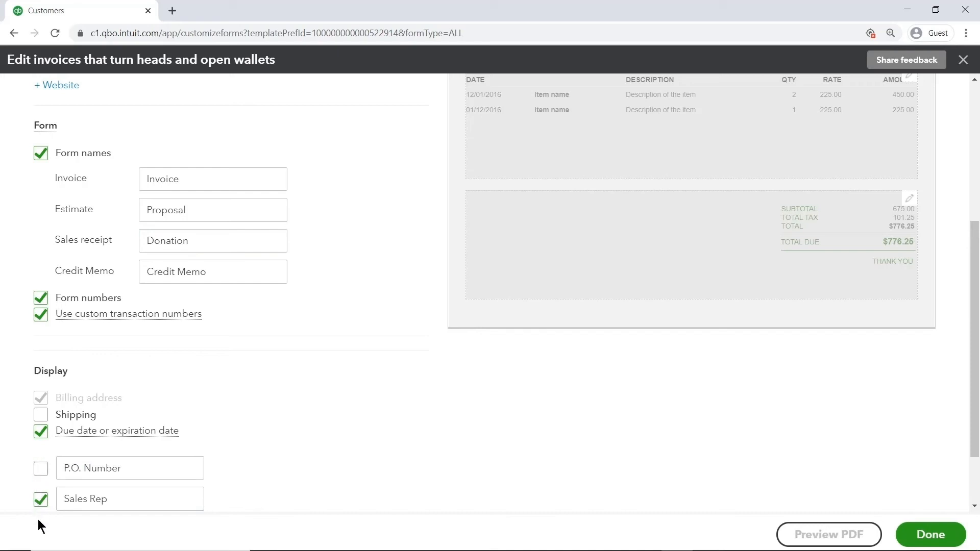
left_click_drag(974, 440, 969, 252)
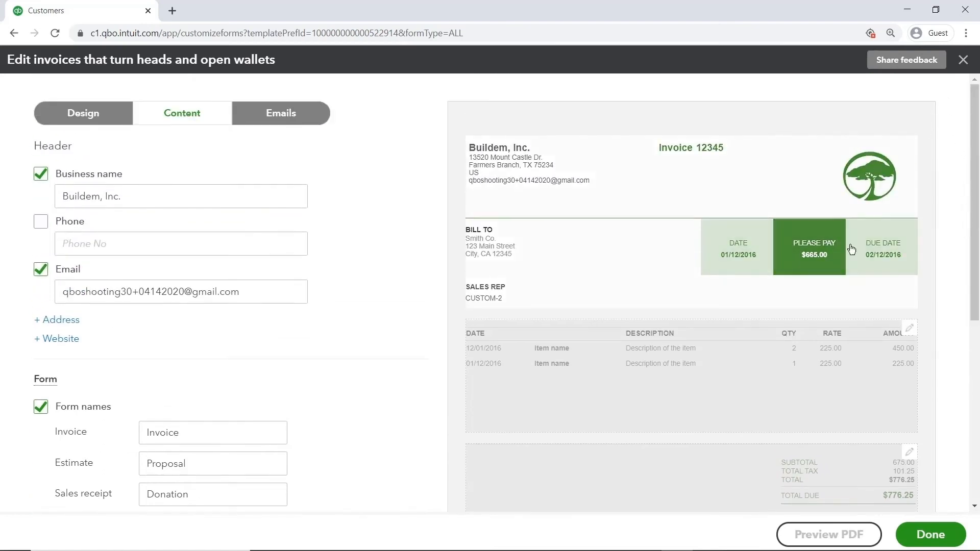
Show the account summary on the invoice and remove the Date column from the activity table.
left_click(763, 389)
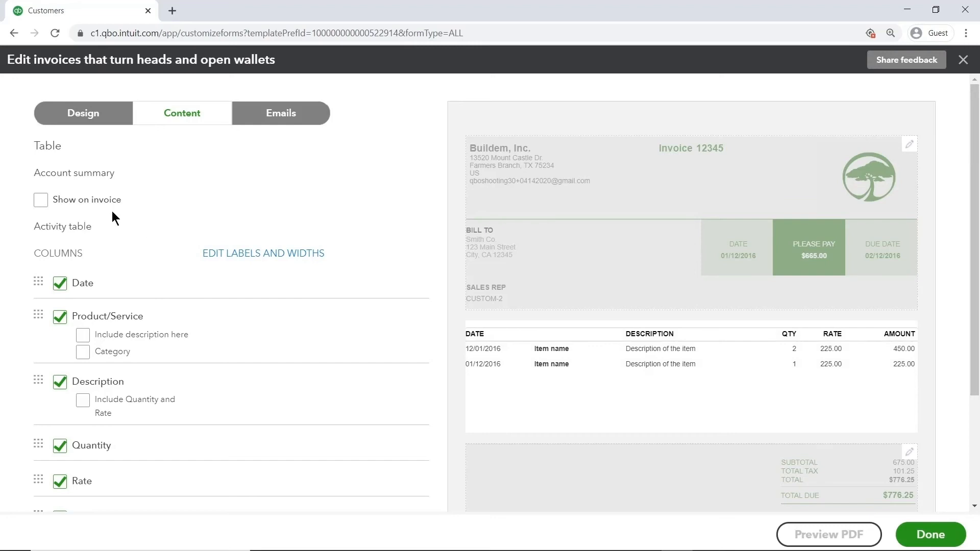
left_click(42, 205)
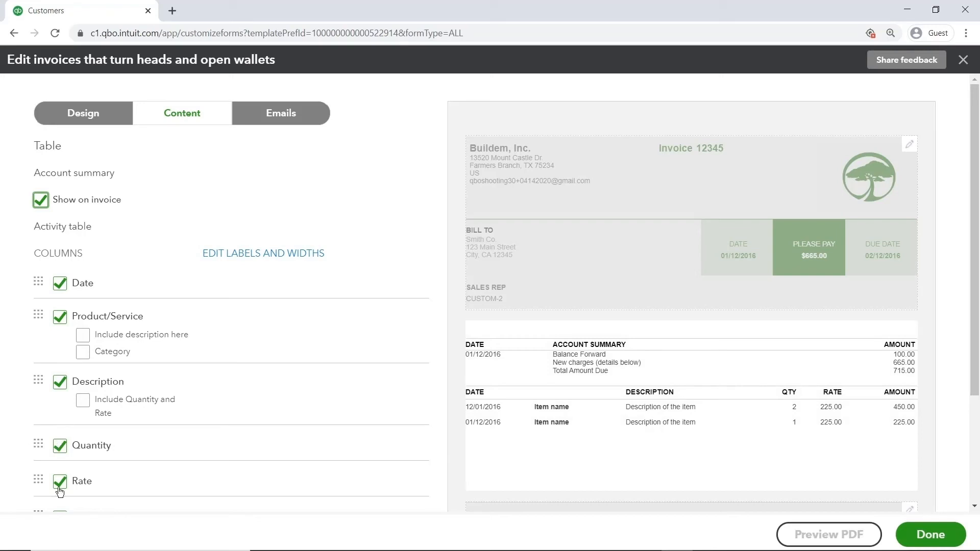
left_click(60, 284)
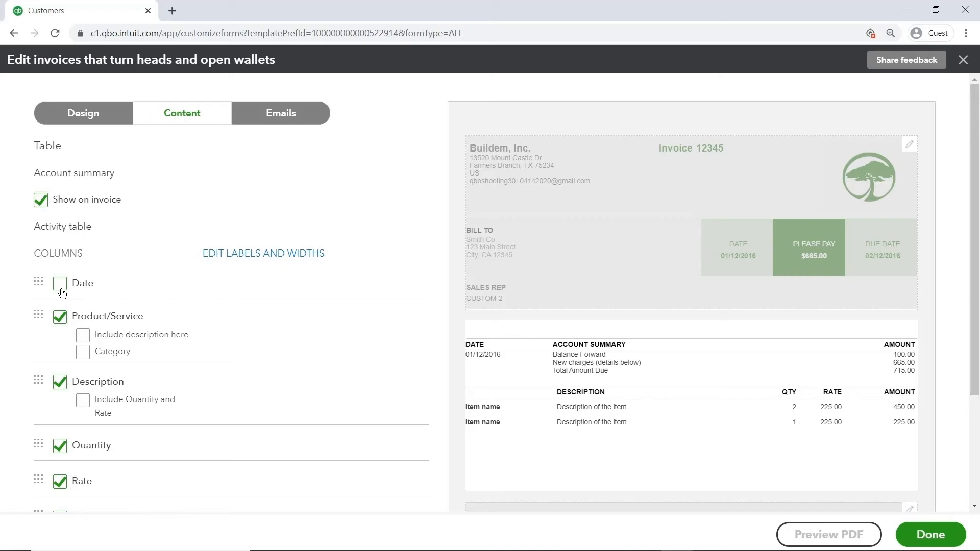
Set the Description column's label to "This is what you bought" in the activity table.
left_click(271, 254)
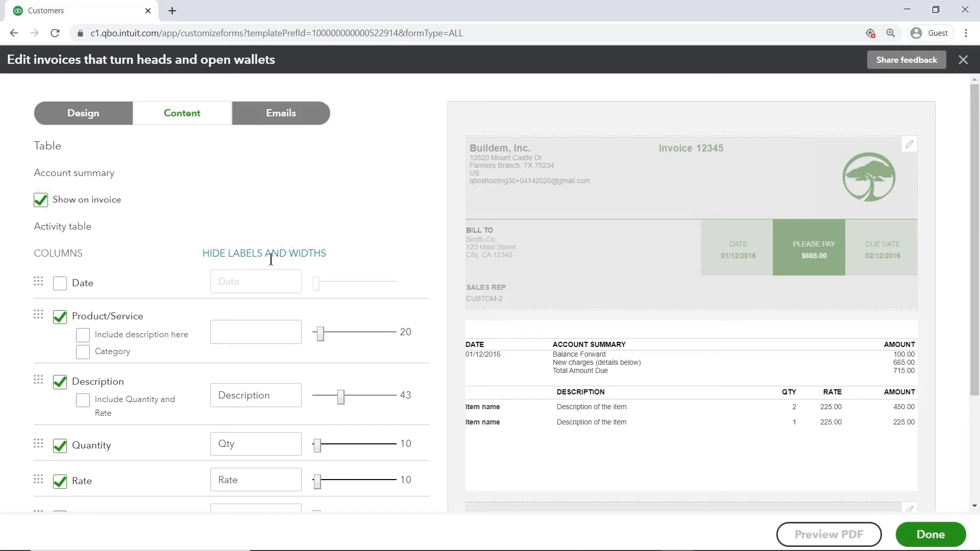
left_click(278, 331)
left_click(290, 396)
left_click_drag(289, 395, 206, 400)
type("Thi")
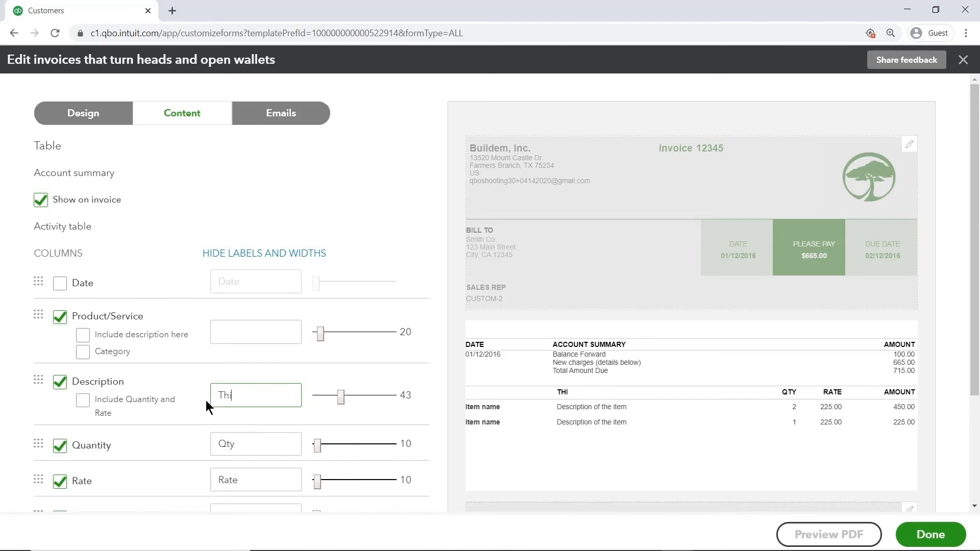
type("s is what you bought")
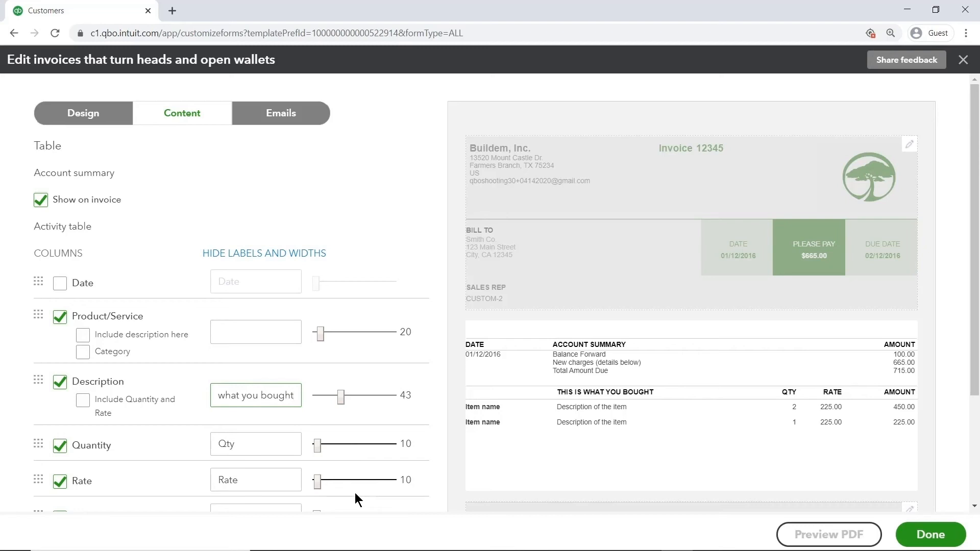
Move the Quantity column above Date to make it the first activity table column, and hide the label and width settings.
left_click(40, 445)
left_click_drag(39, 445, 40, 289)
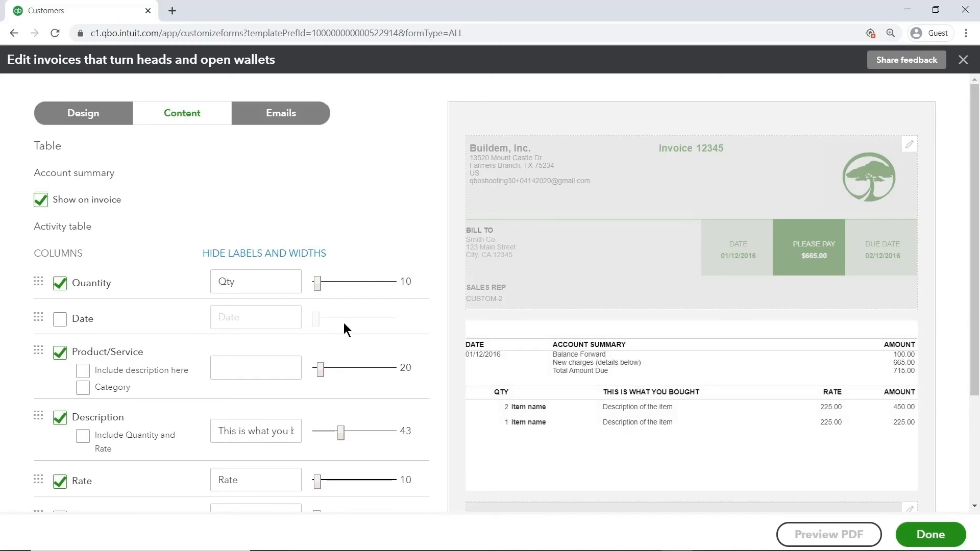
left_click(296, 253)
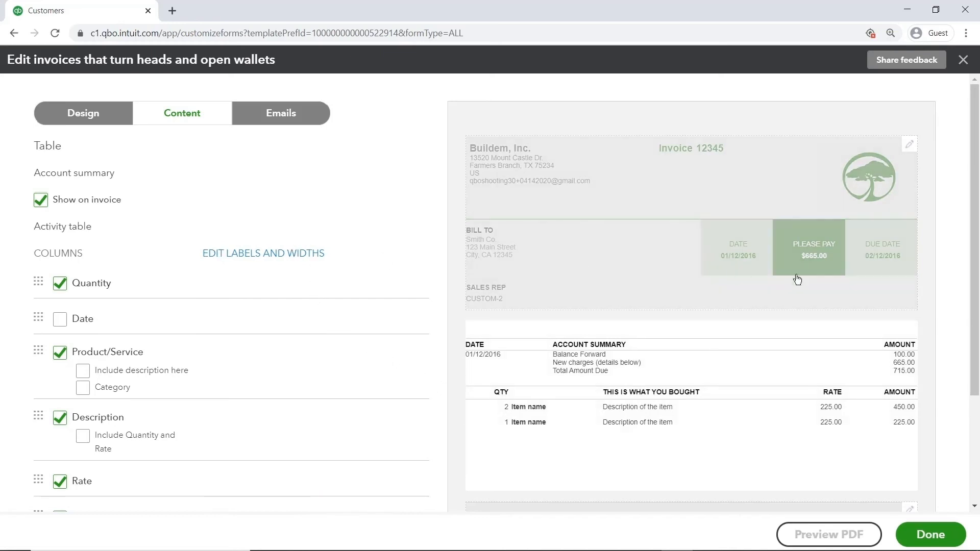
Show the additional activity options for the invoice's activity table.
scroll(975, 357, "down", 1)
left_click_drag(975, 393, 975, 455)
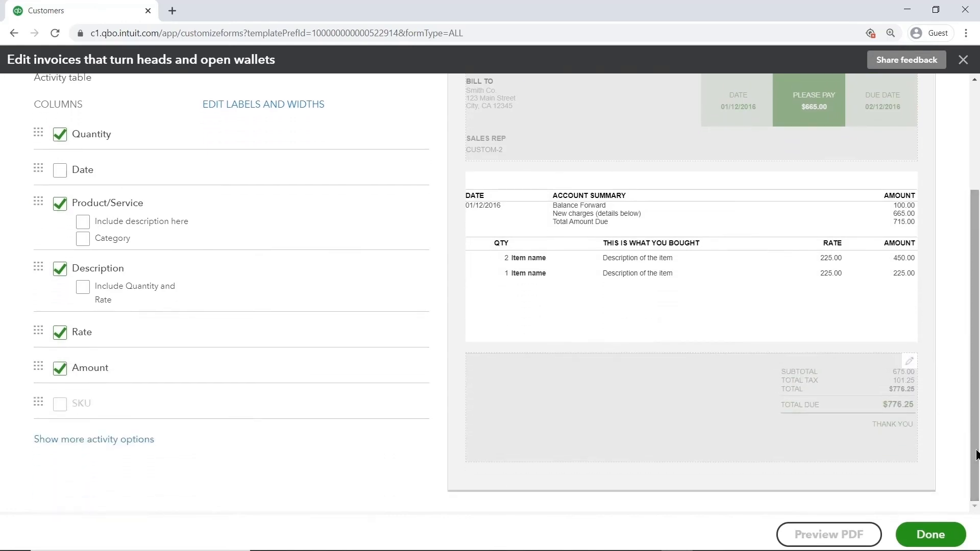
left_click(136, 440)
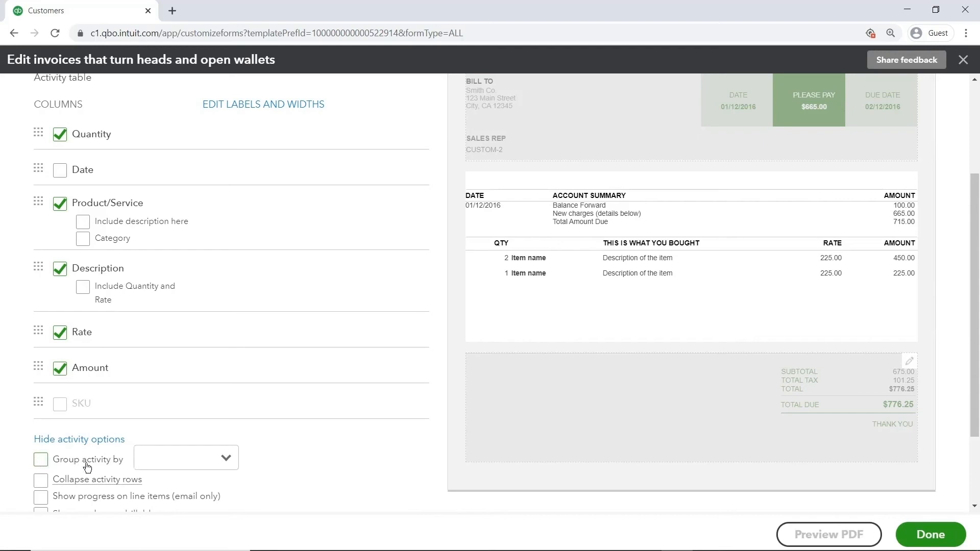
Review the grouping choices and remaining activity options for the invoice's activity table.
left_click(228, 469)
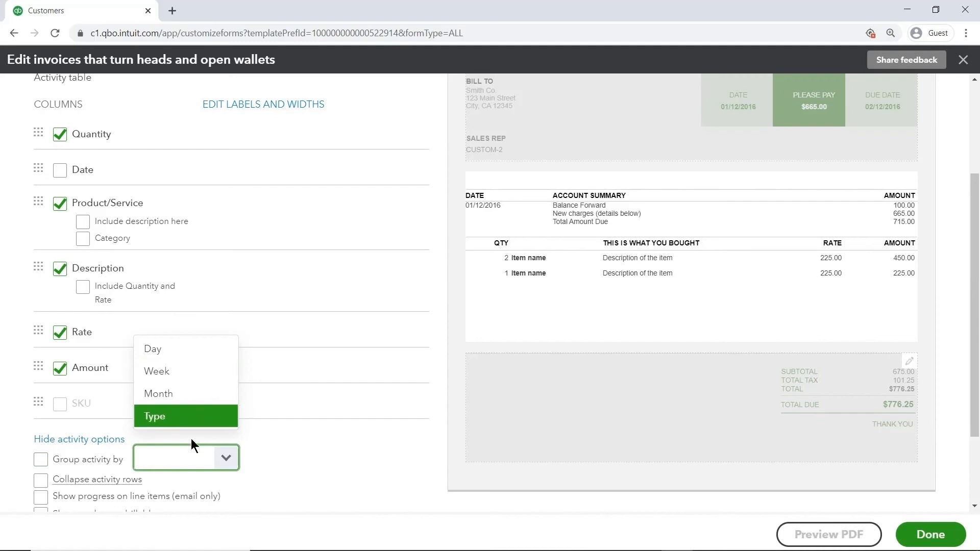
left_click(160, 480)
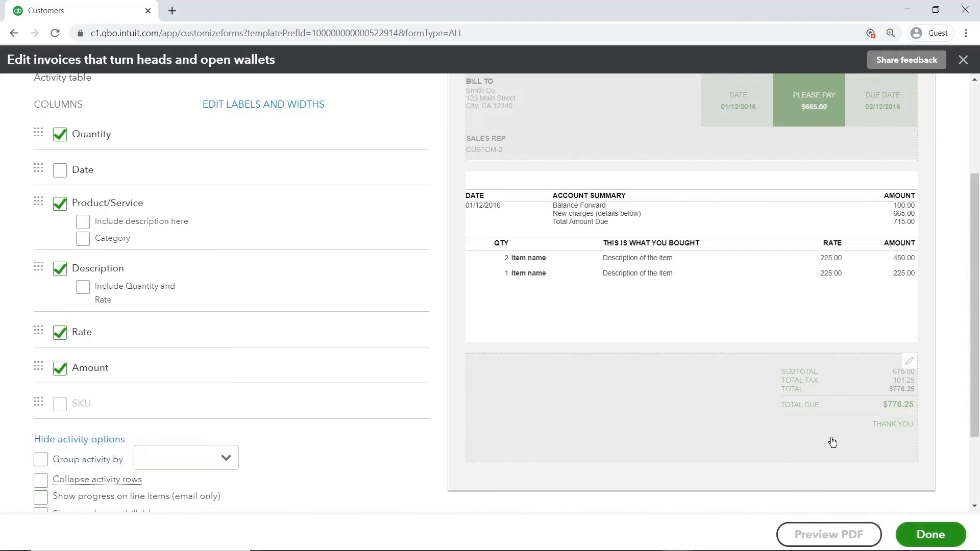
left_click_drag(973, 437, 976, 500)
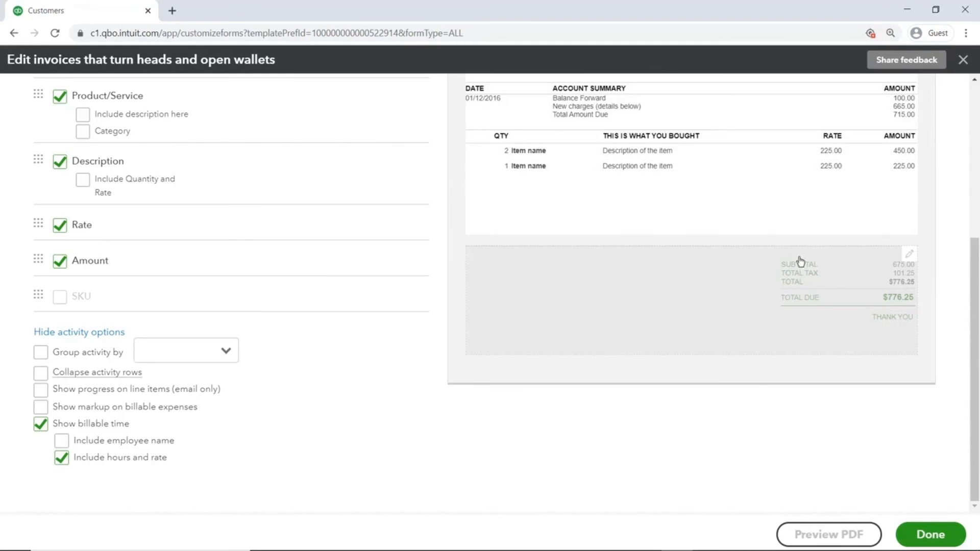
Open the invoice's footer section for editing and check which form types the message to customer can apply to.
left_click(774, 302)
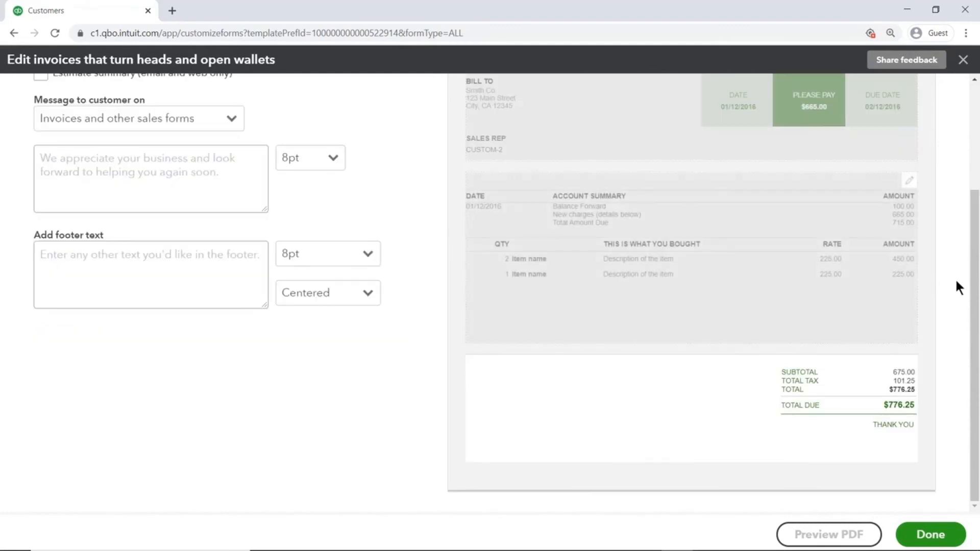
left_click_drag(973, 284, 970, 193)
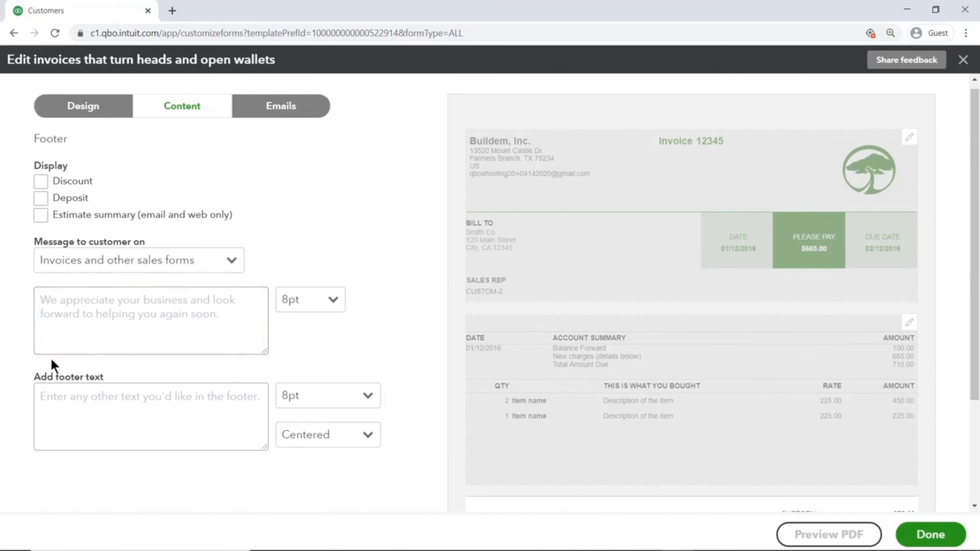
left_click_drag(972, 321, 975, 394)
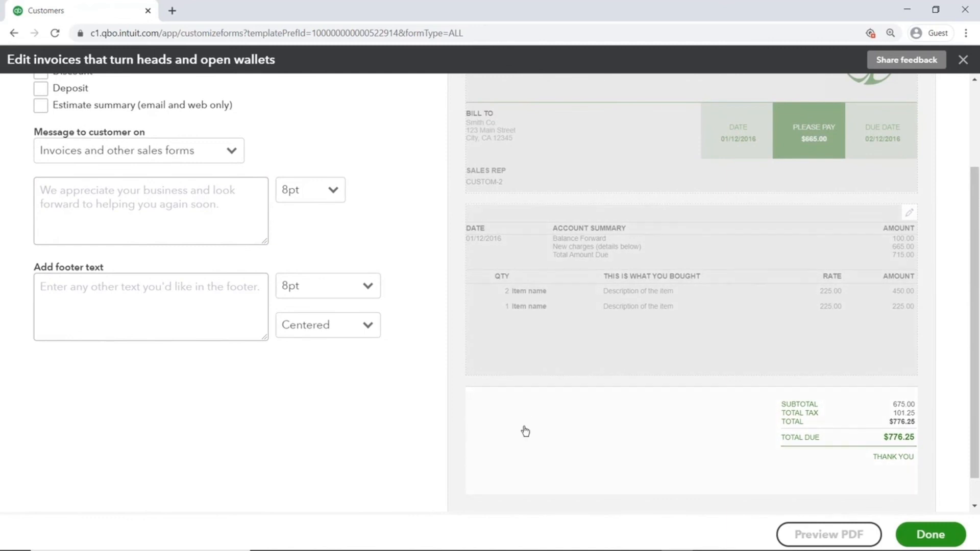
left_click(207, 154)
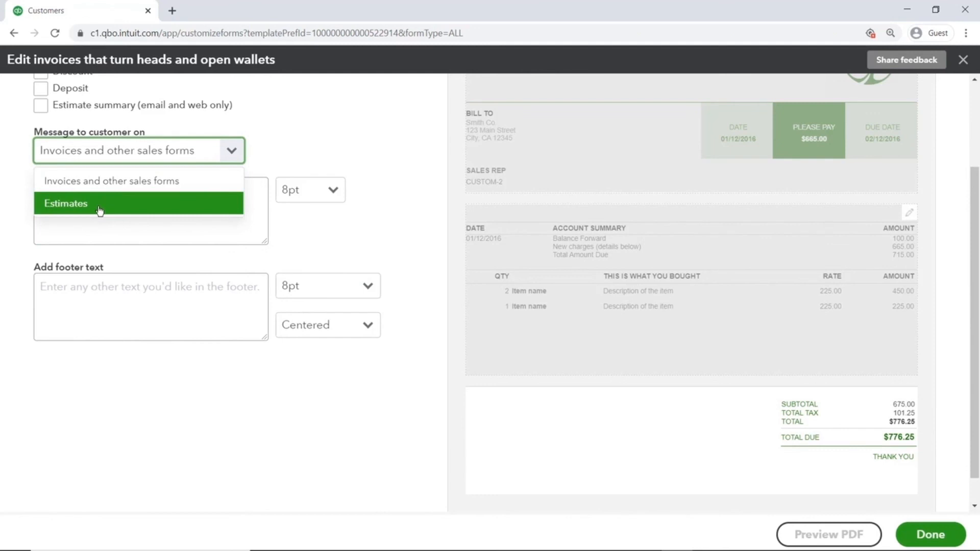
Add the footer text "We are not responsible for anything, under any circumstances, no matter what, ever, ever, ever, ever, ever!!!!!".
left_click(90, 291)
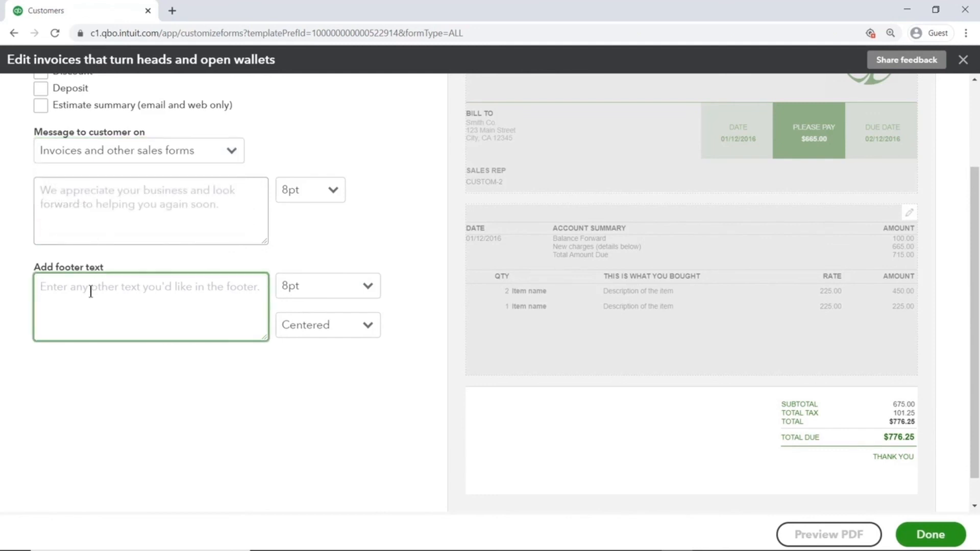
type("We are not responsible for anything, under any circumstances, no ma")
type("tter")
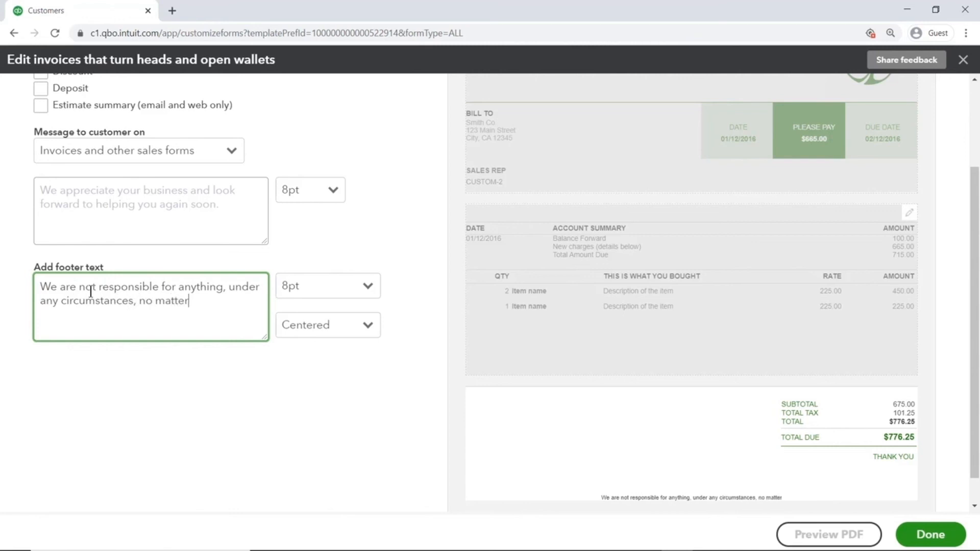
type(" what, ever, e")
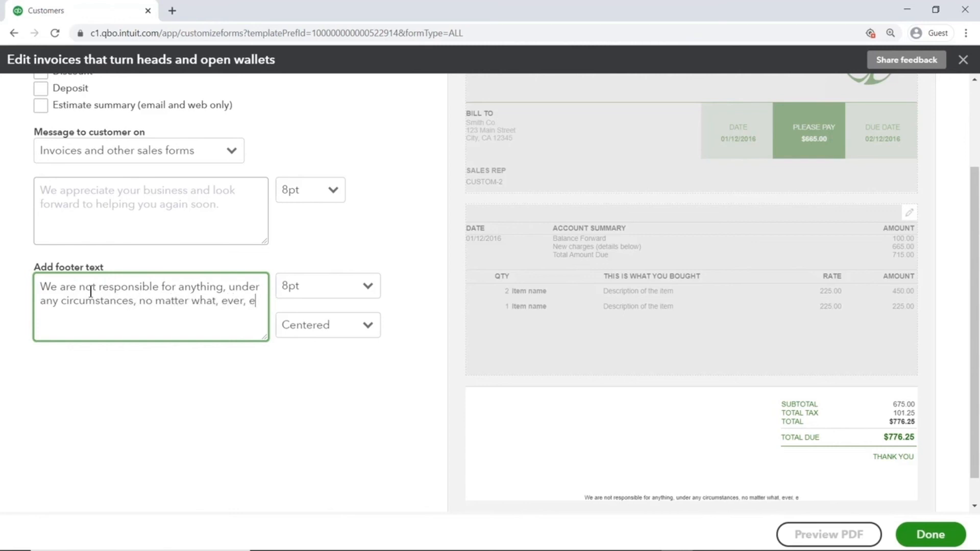
type("ver, ever, ever, ev")
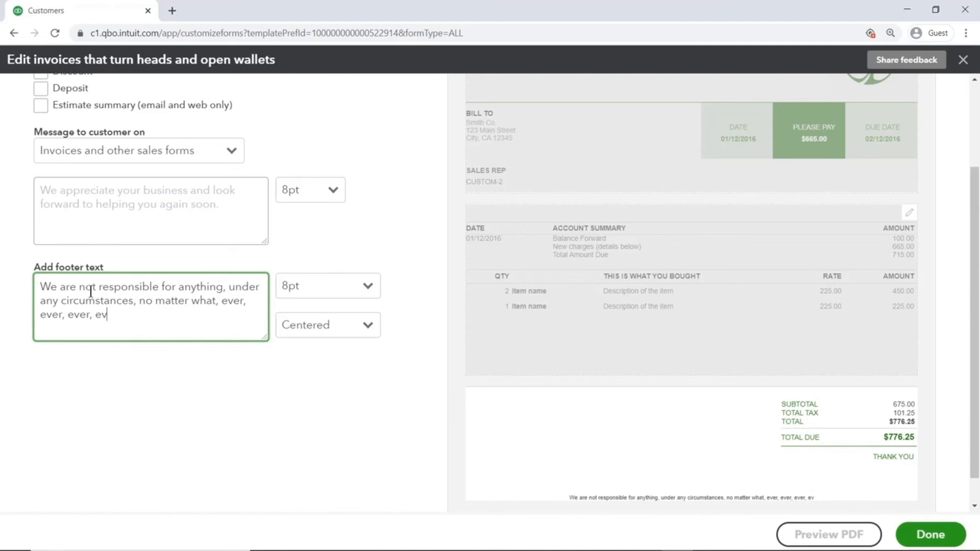
type("er, ever")
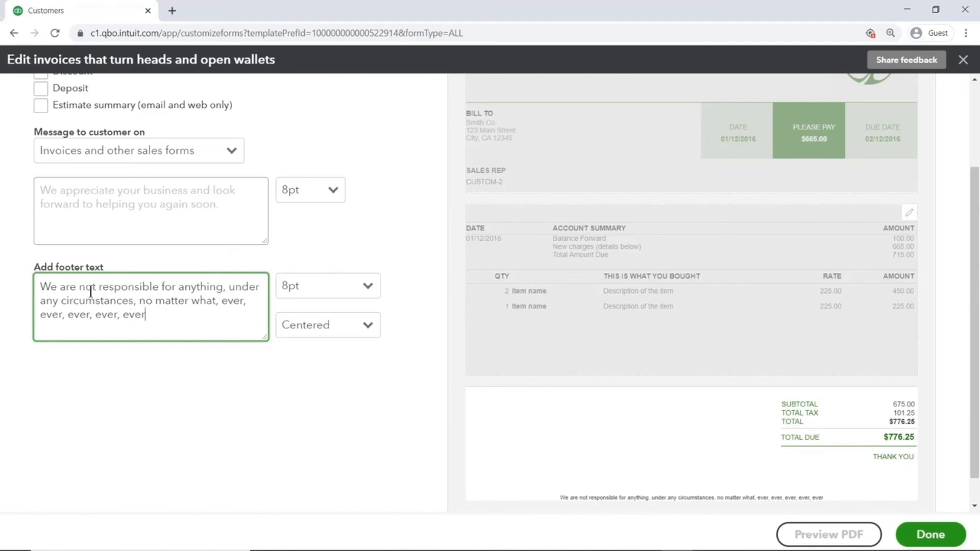
type("!!!!!")
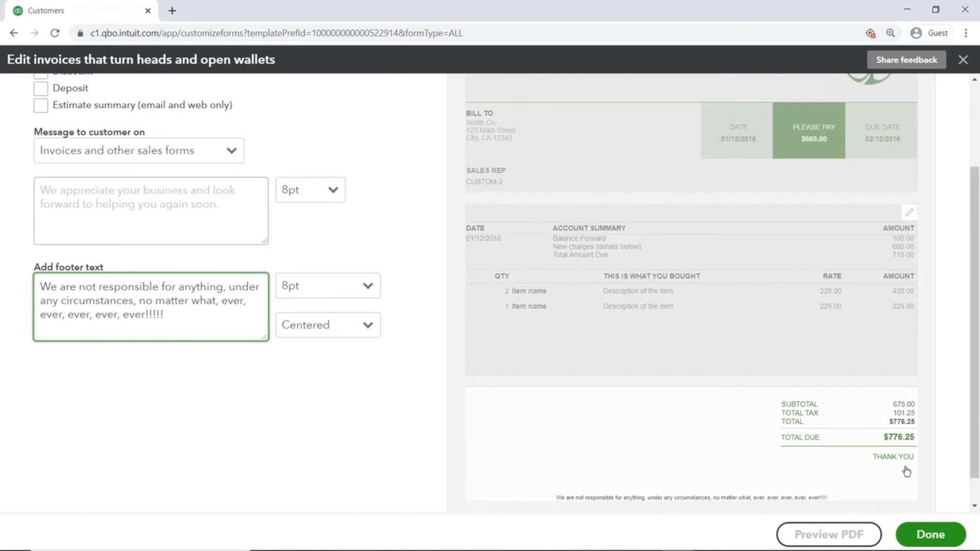
In the form style's email settings, review the sales form types and set invoices to appear with full details in emails.
left_click_drag(973, 403, 970, 325)
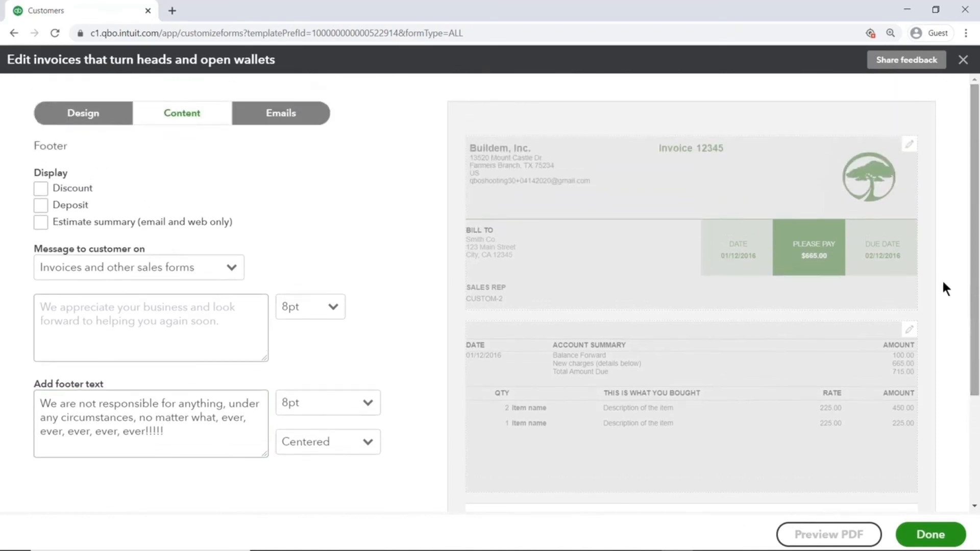
left_click(317, 115)
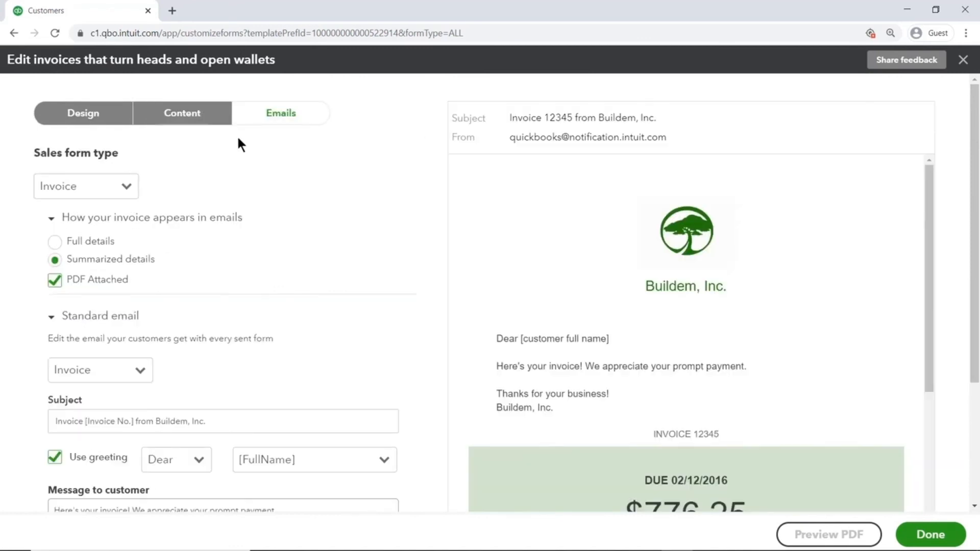
left_click(129, 187)
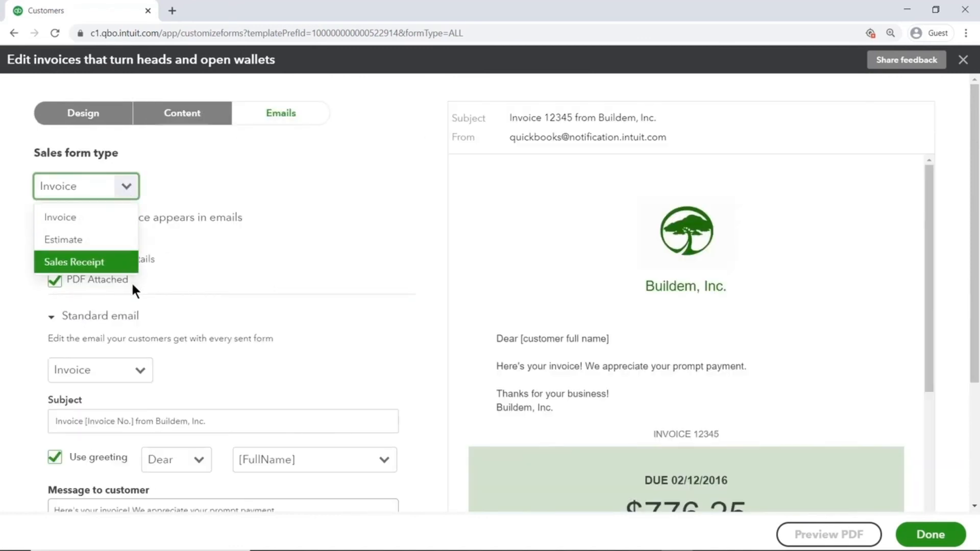
left_click(291, 286)
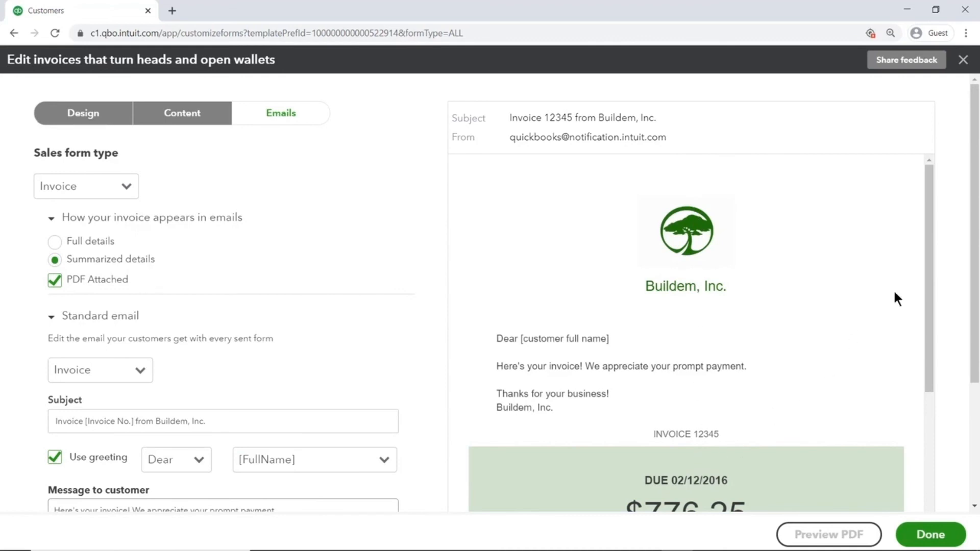
left_click_drag(924, 243, 927, 348)
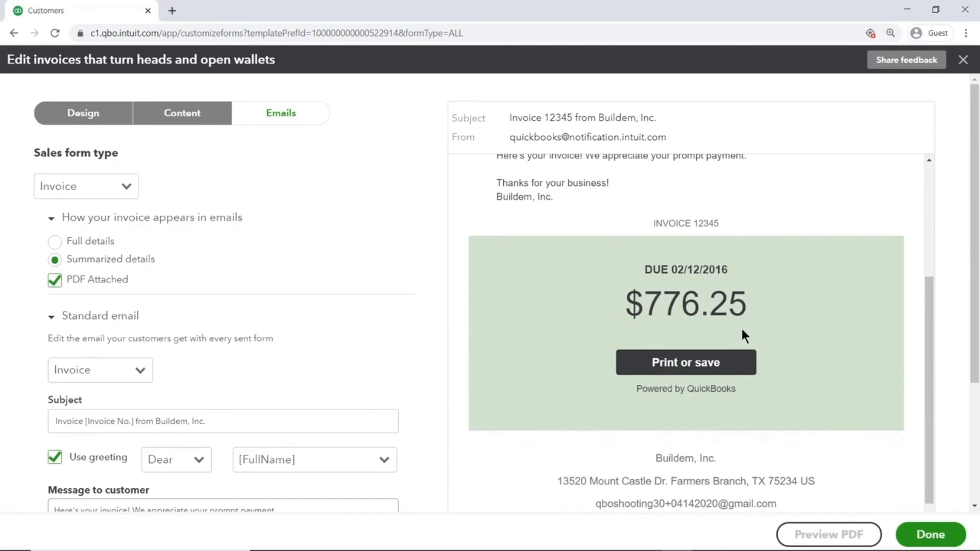
left_click(56, 243)
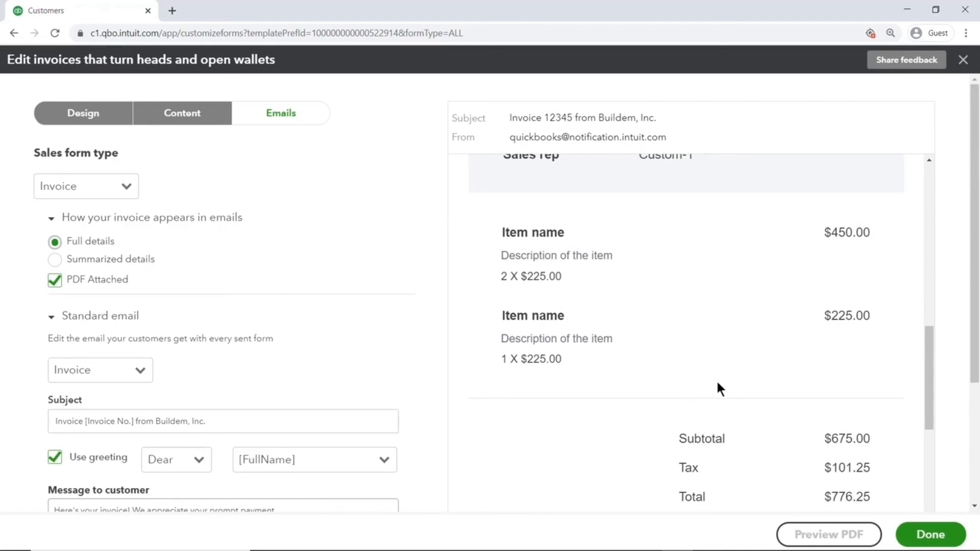
Examine the standard email's message to customer and expand the reminder email settings.
left_click_drag(971, 288, 965, 421)
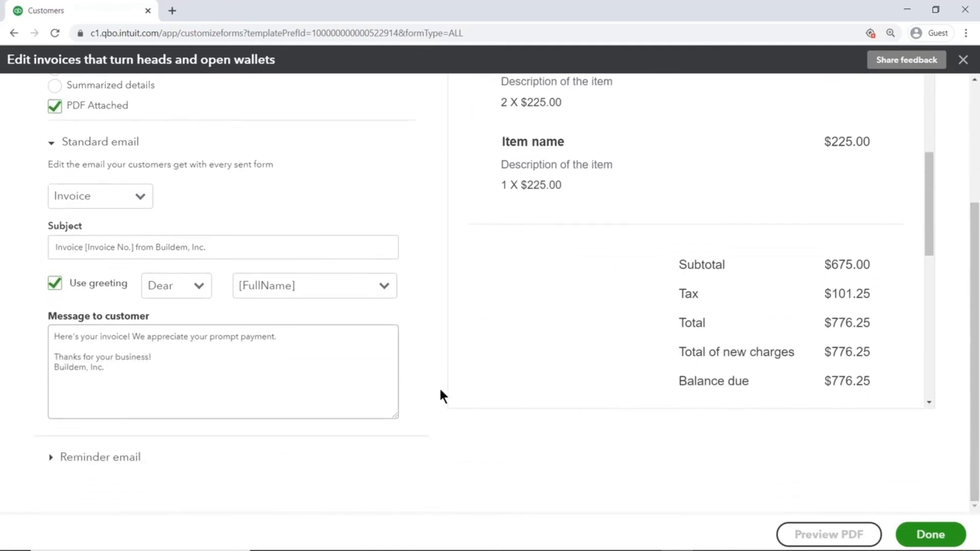
left_click(366, 381)
left_click_drag(366, 381, 47, 333)
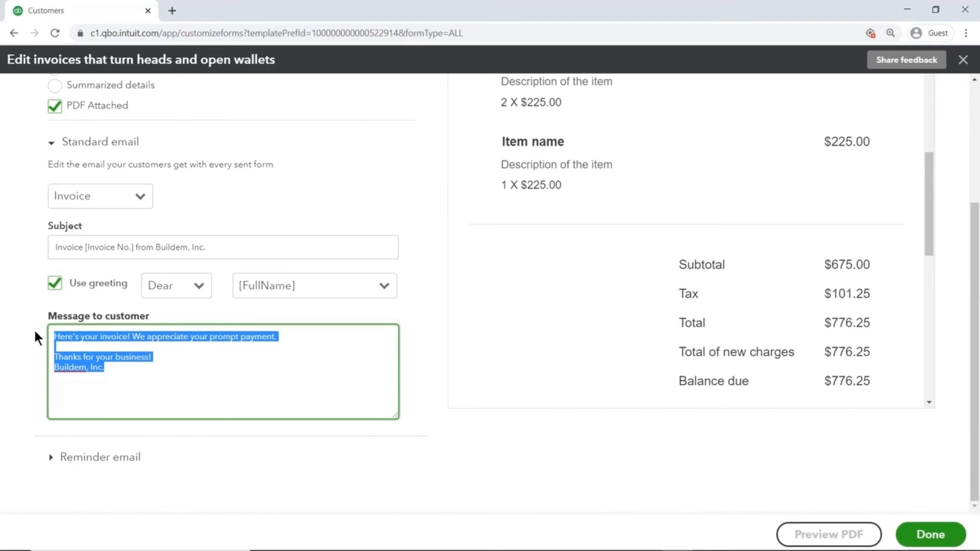
left_click(58, 453)
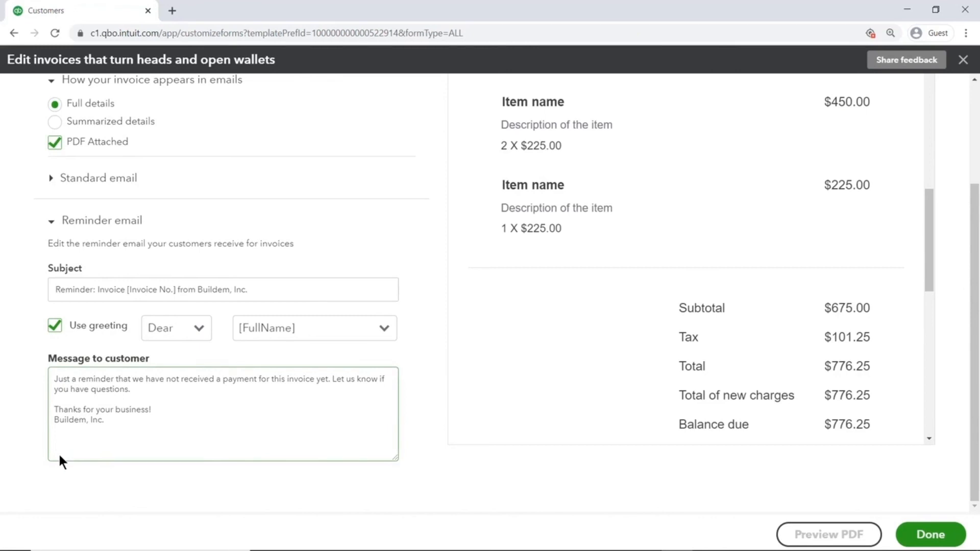
Preview the customized invoice as a PDF, close the preview, and save the form style.
left_click(800, 534)
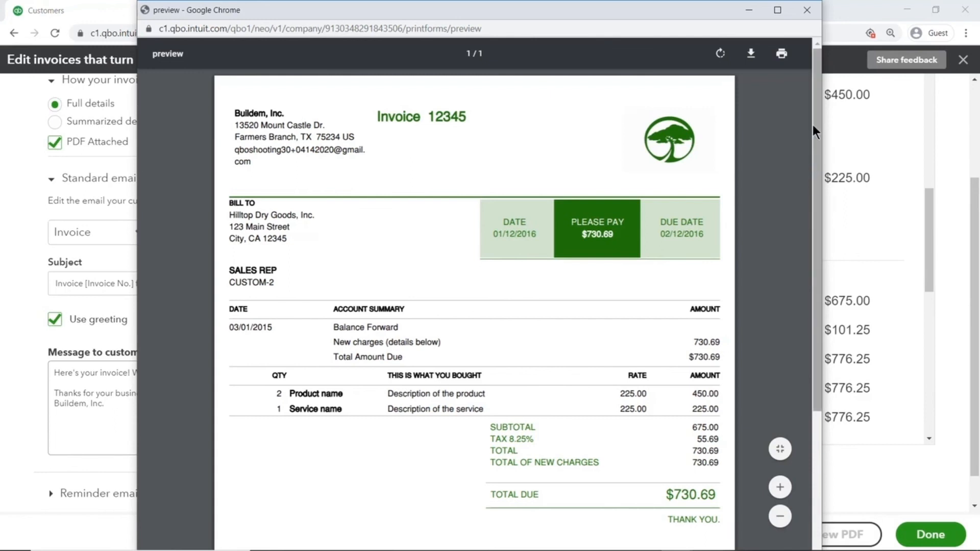
left_click(805, 9)
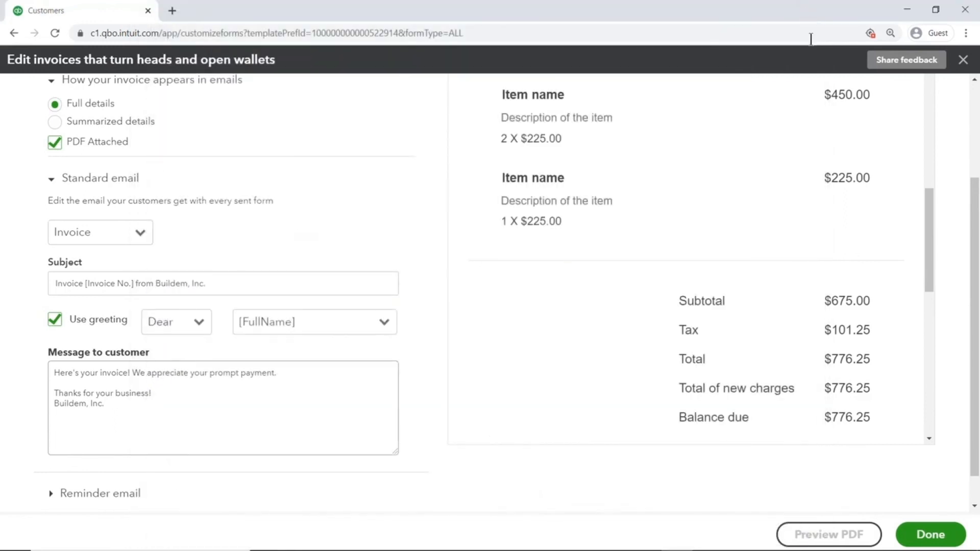
left_click(936, 538)
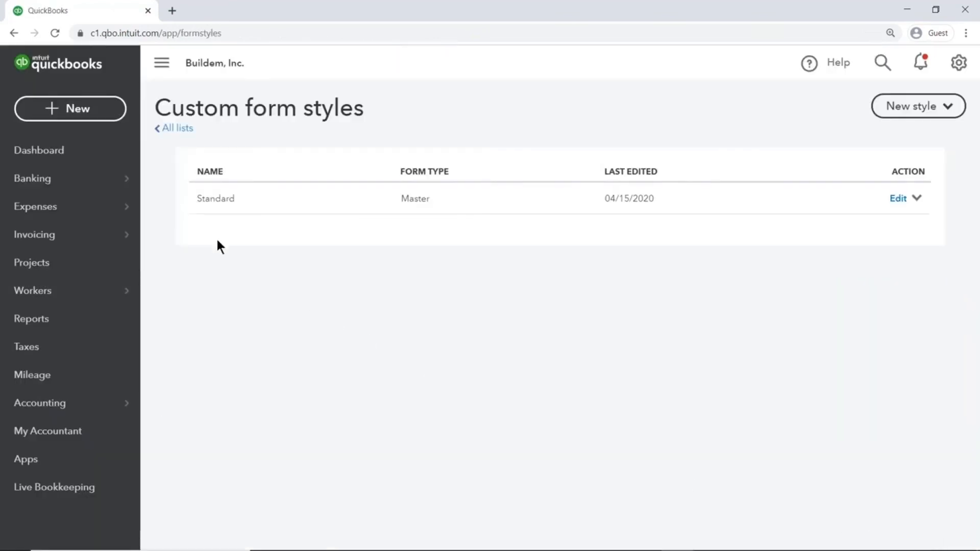
Check the customization option on a new blank invoice, and return to the dashboard.
left_click(110, 117)
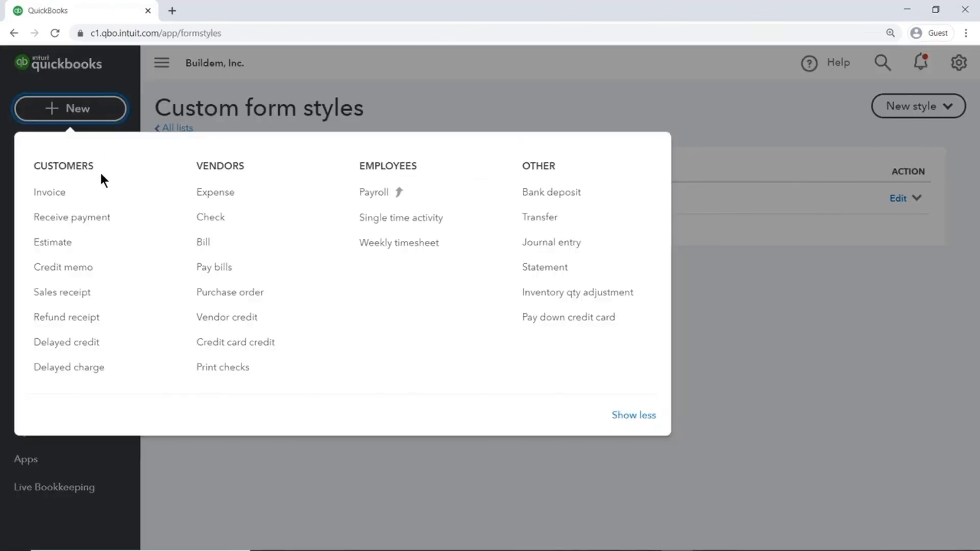
left_click(100, 194)
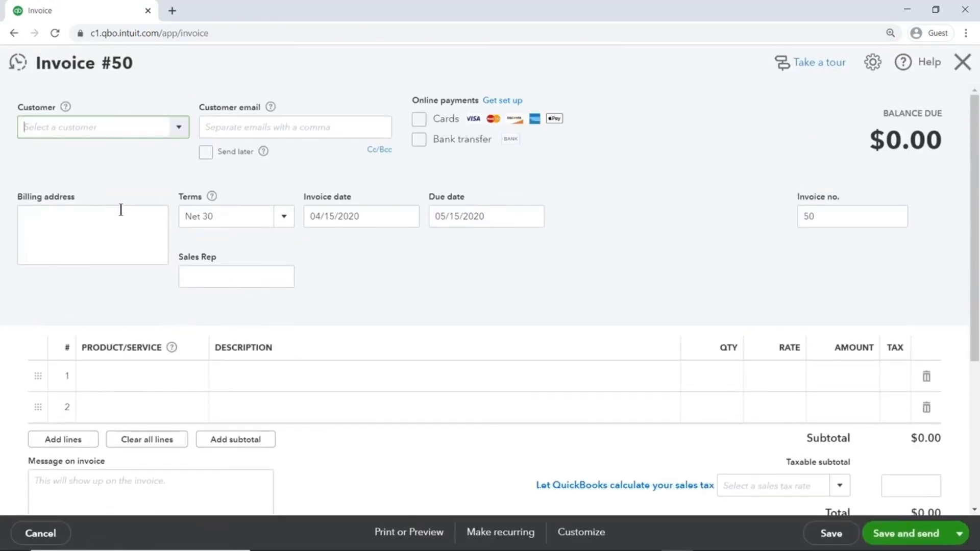
left_click(580, 534)
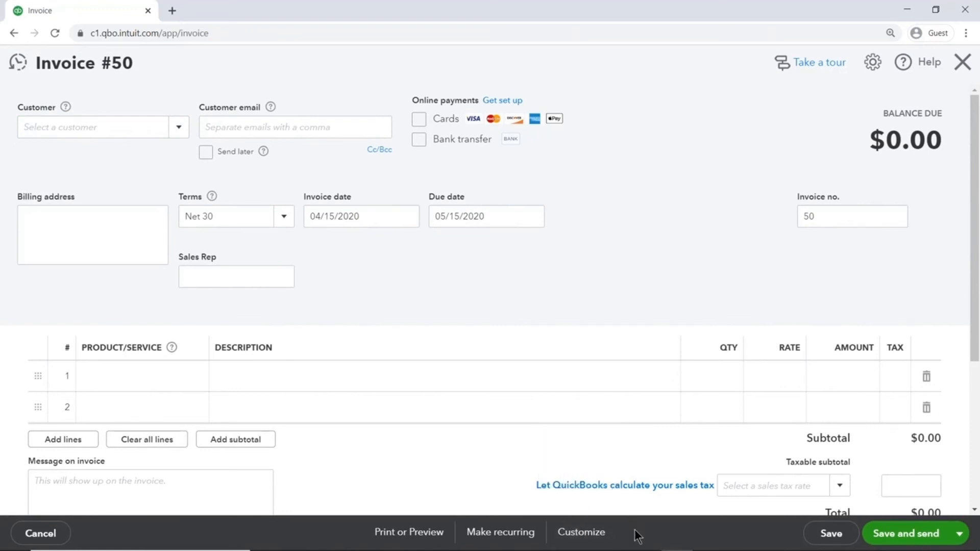
left_click(963, 61)
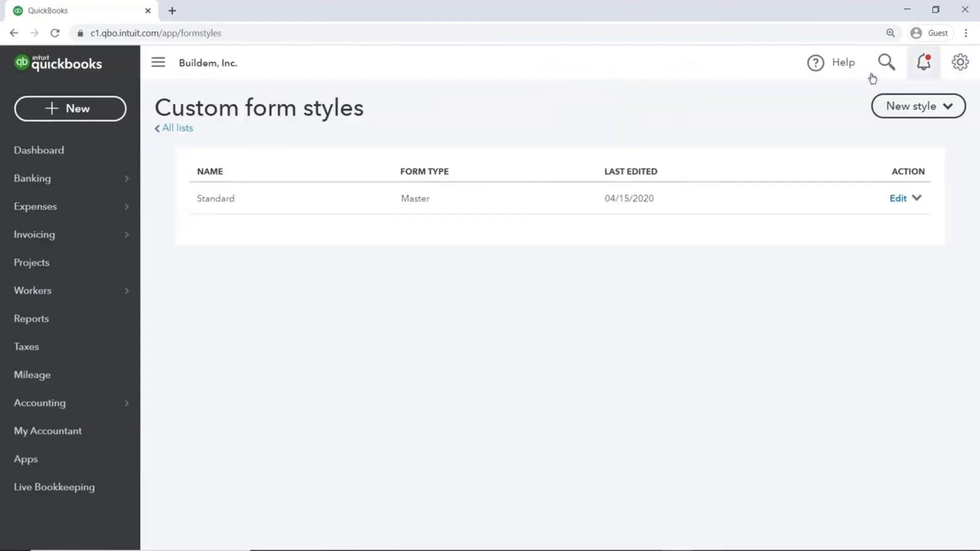
left_click(124, 164)
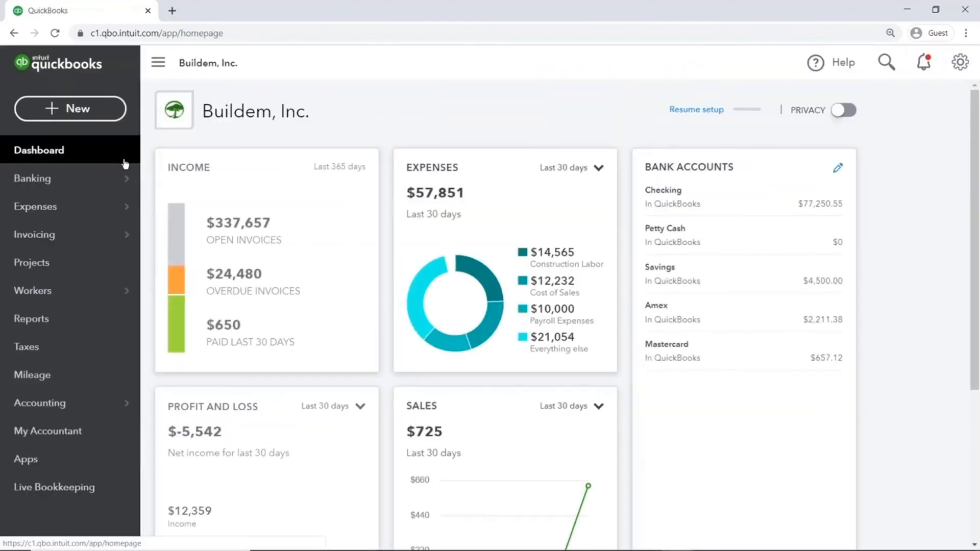